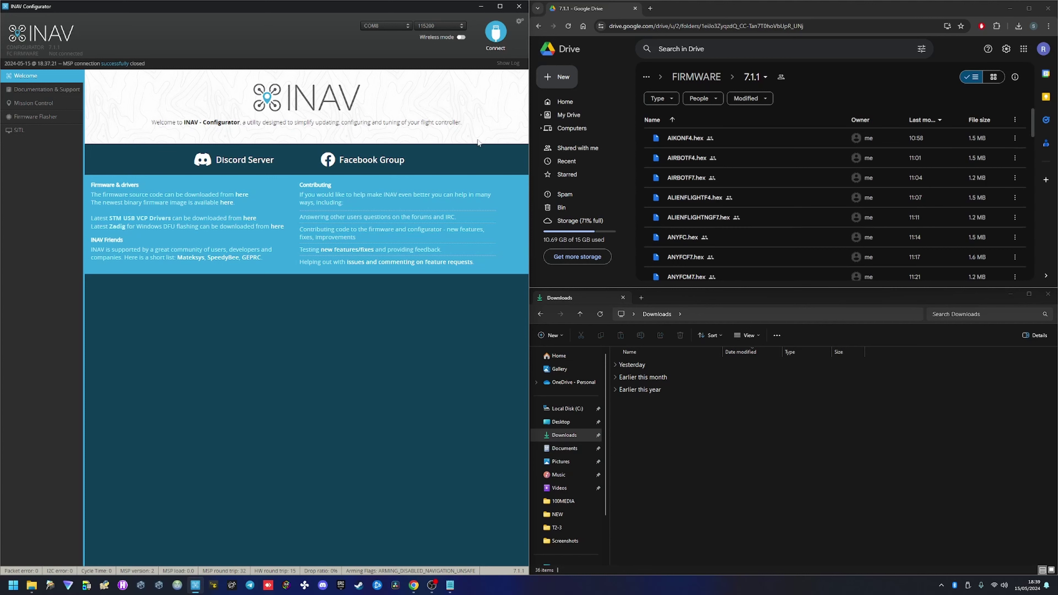
# Connect the flight controller and run Diff All in the CLI without saving it to a file
pyautogui.click(496, 33)
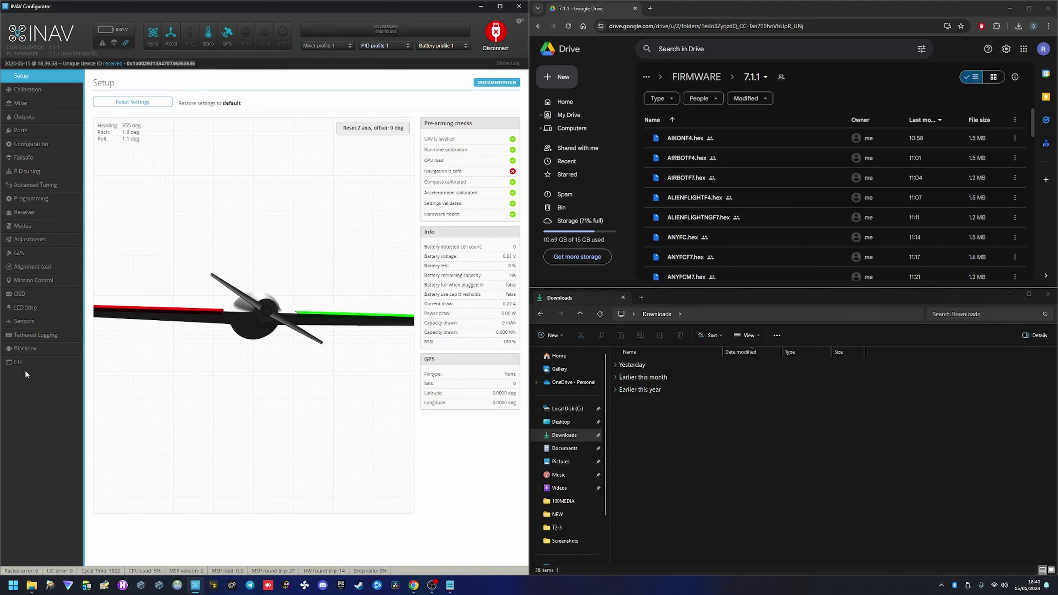
pyautogui.click(33, 362)
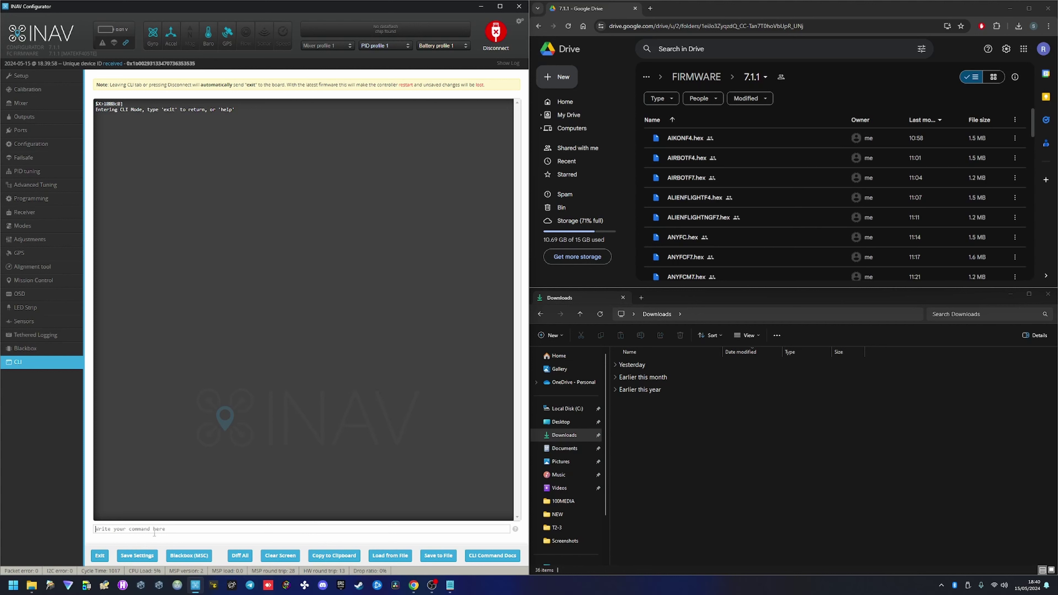
pyautogui.click(242, 556)
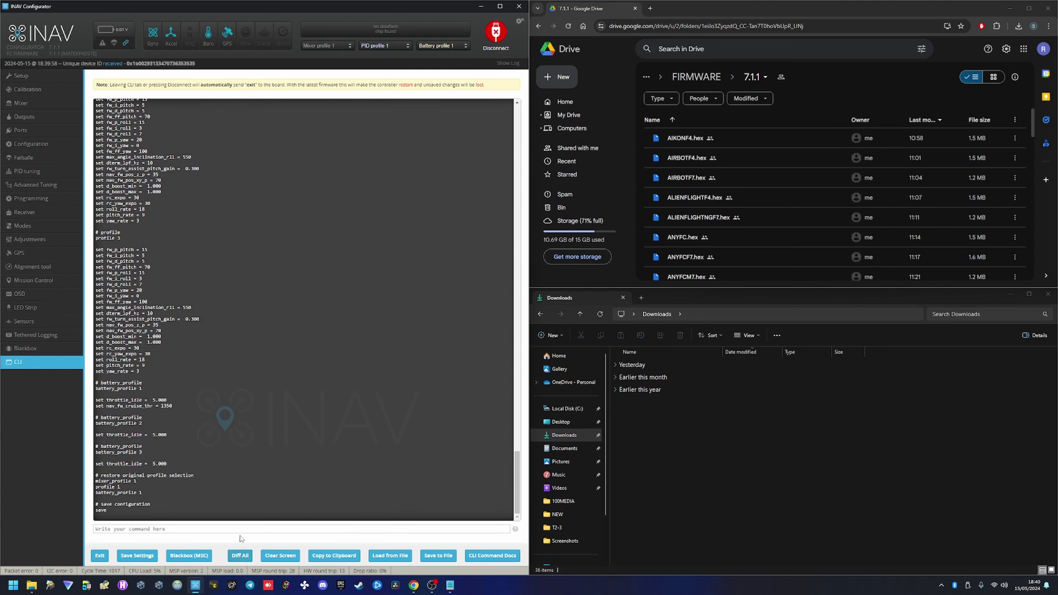
pyautogui.click(439, 555)
pyautogui.click(483, 284)
# Scroll to the top of the diff and select the MATEKF405TE target name
pyautogui.scroll(4, 333, 337)
pyautogui.scroll(10, 333, 338)
pyautogui.moveTo(517, 379); pyautogui.dragTo(510, 117)
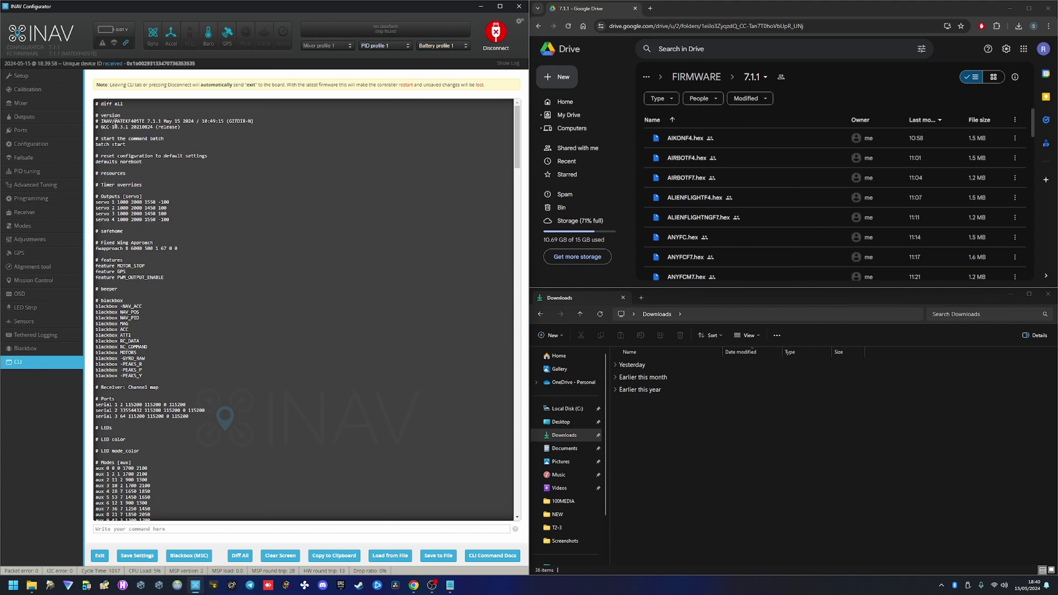
pyautogui.moveTo(115, 122); pyautogui.dragTo(144, 121)
# Copy the MATEKF405TE target name and switch to the Google Drive file list
pyautogui.rightClick(130, 121)
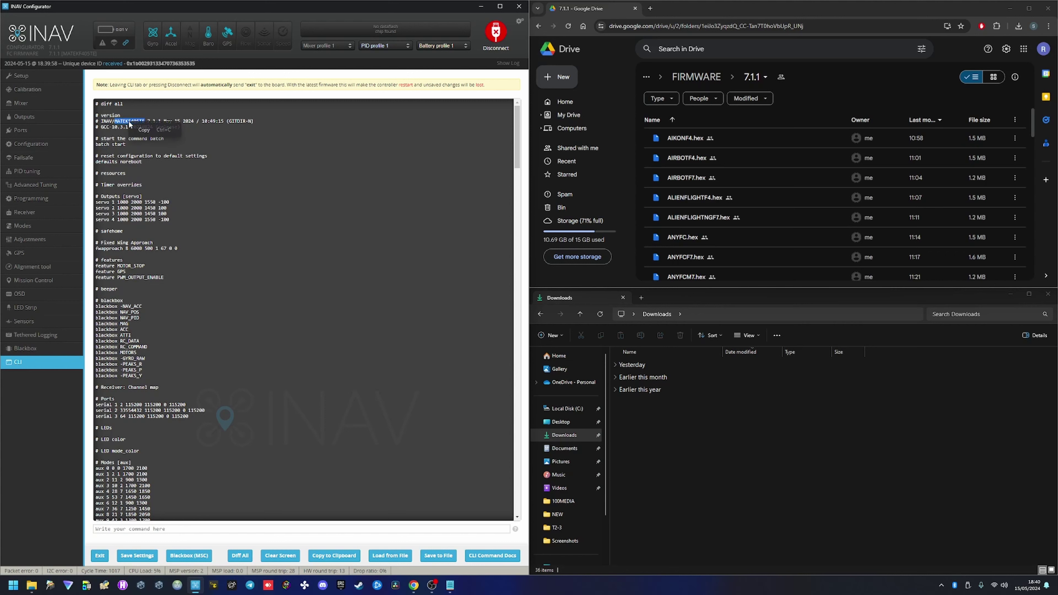
pyautogui.click(145, 129)
pyautogui.click(838, 75)
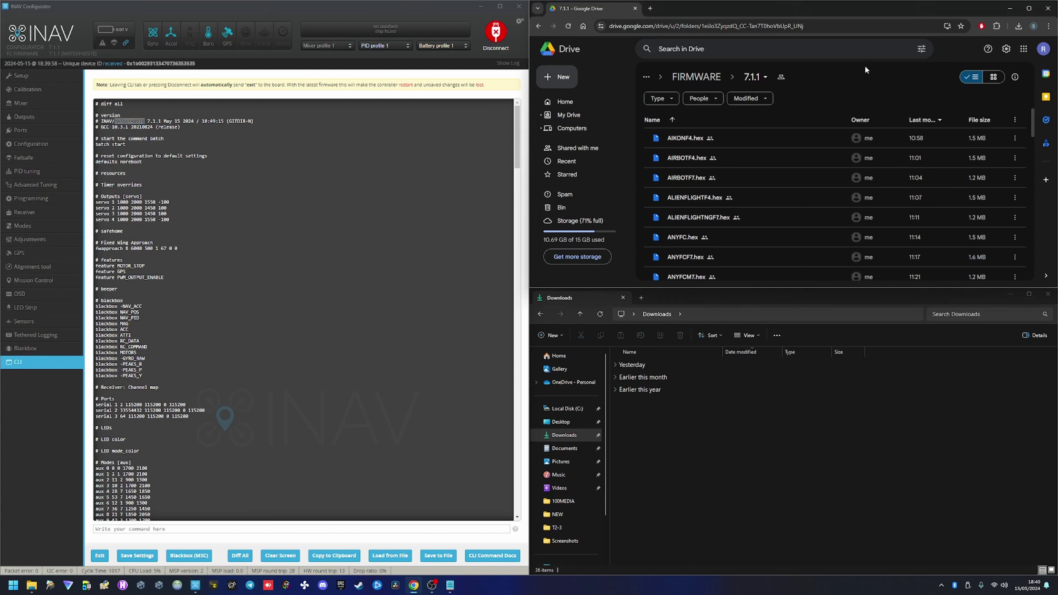
pyautogui.scroll(-10, 819, 175)
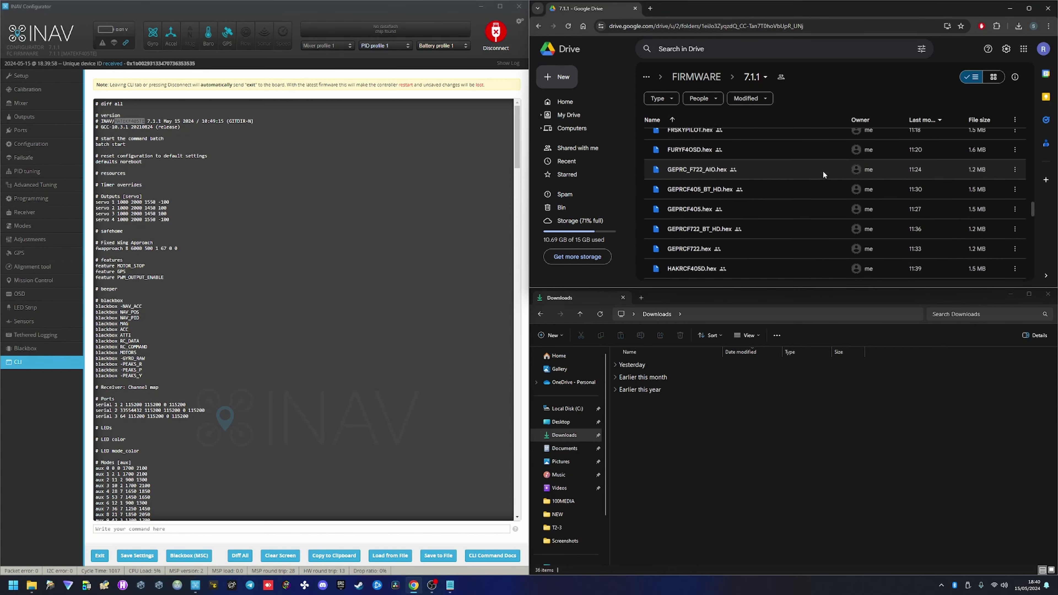
pyautogui.scroll(-10, 822, 169)
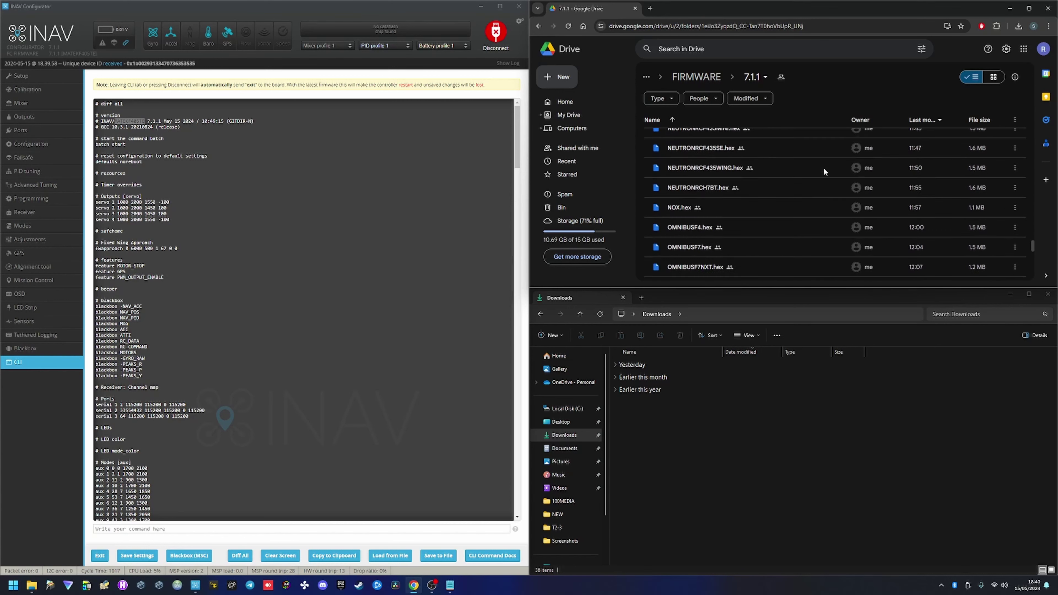
pyautogui.scroll(-10, 824, 172)
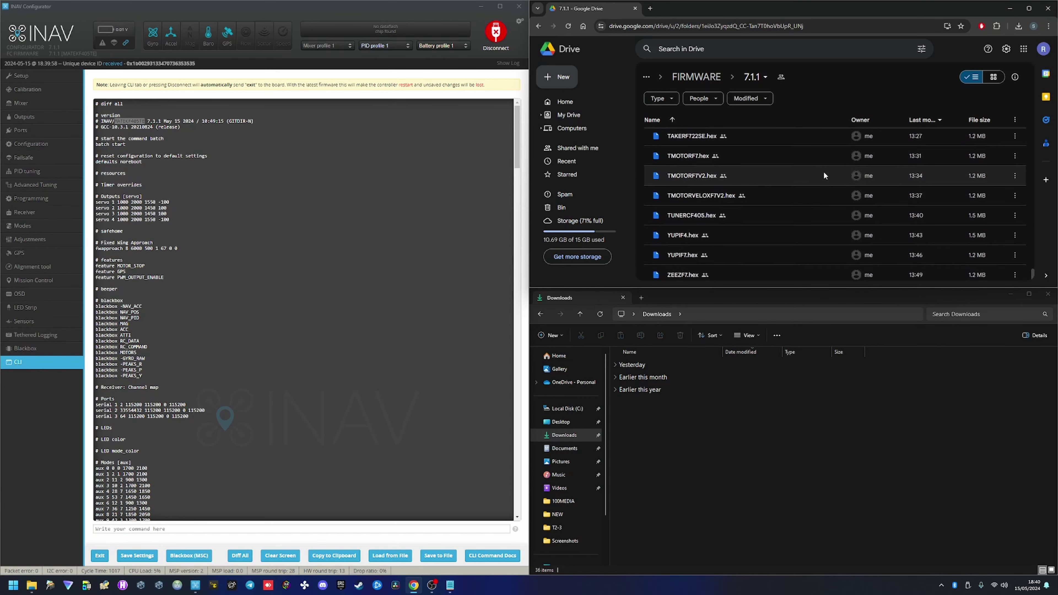
pyautogui.scroll(5, 823, 171)
# Search the Drive list for MATEKF405TE and download MATEKF405TE.hex
pyautogui.hotkey('ctrl', 'f')
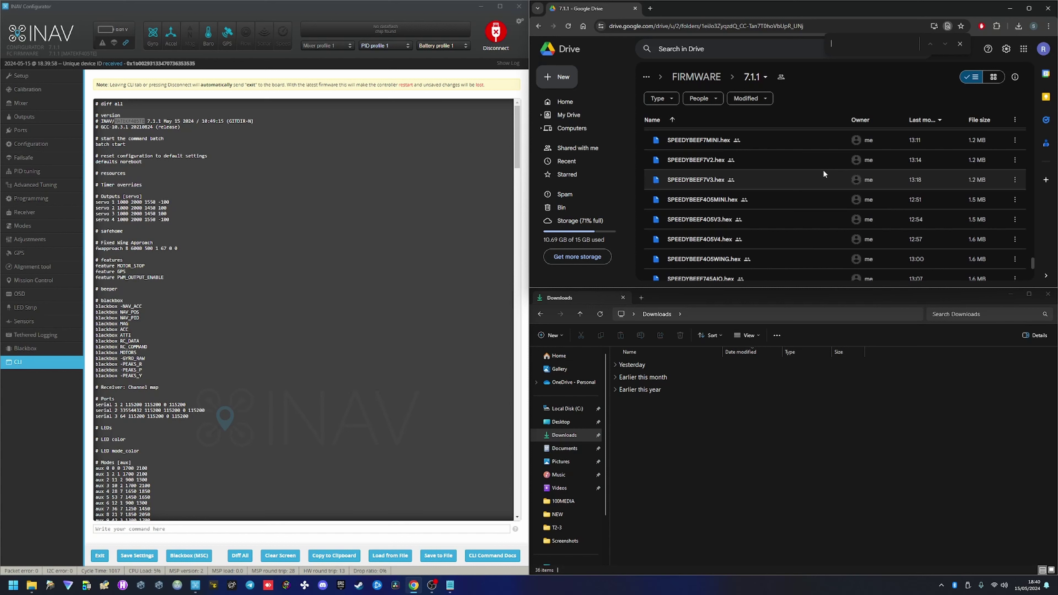
pyautogui.hotkey('ctrl', 'v')
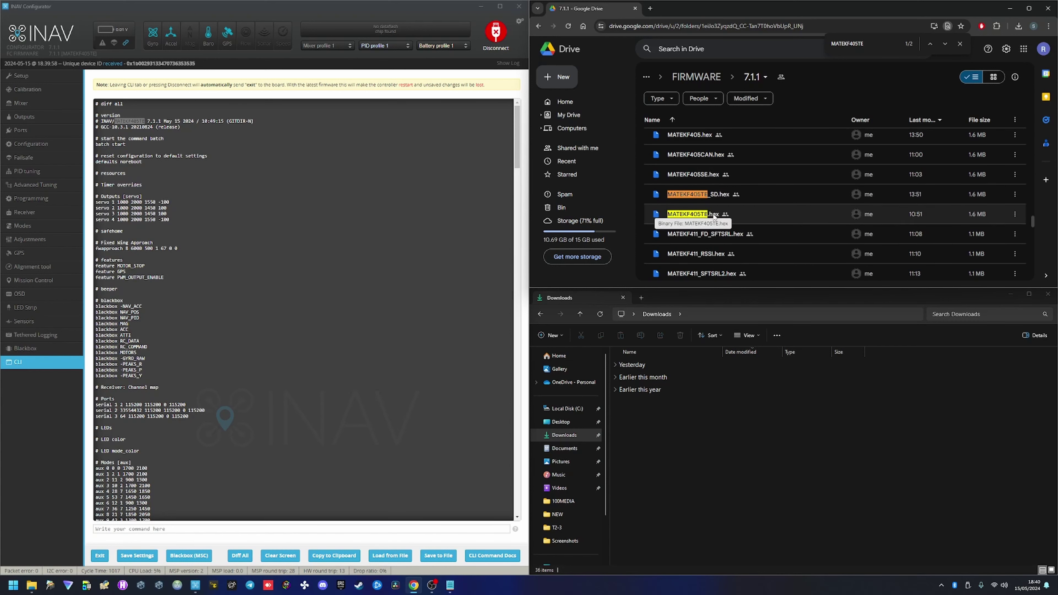
pyautogui.rightClick(746, 213)
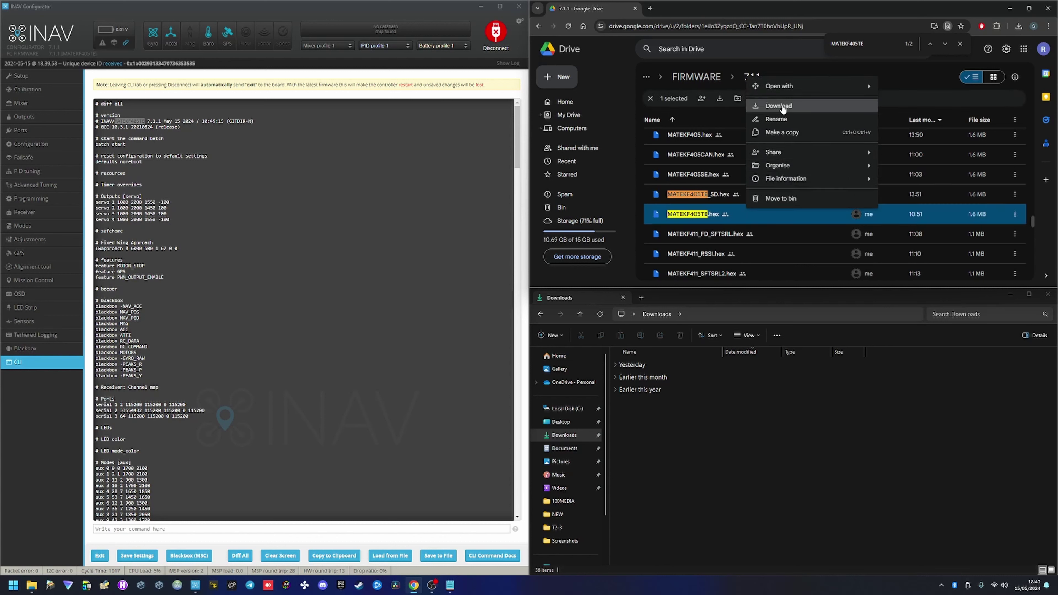
pyautogui.click(779, 106)
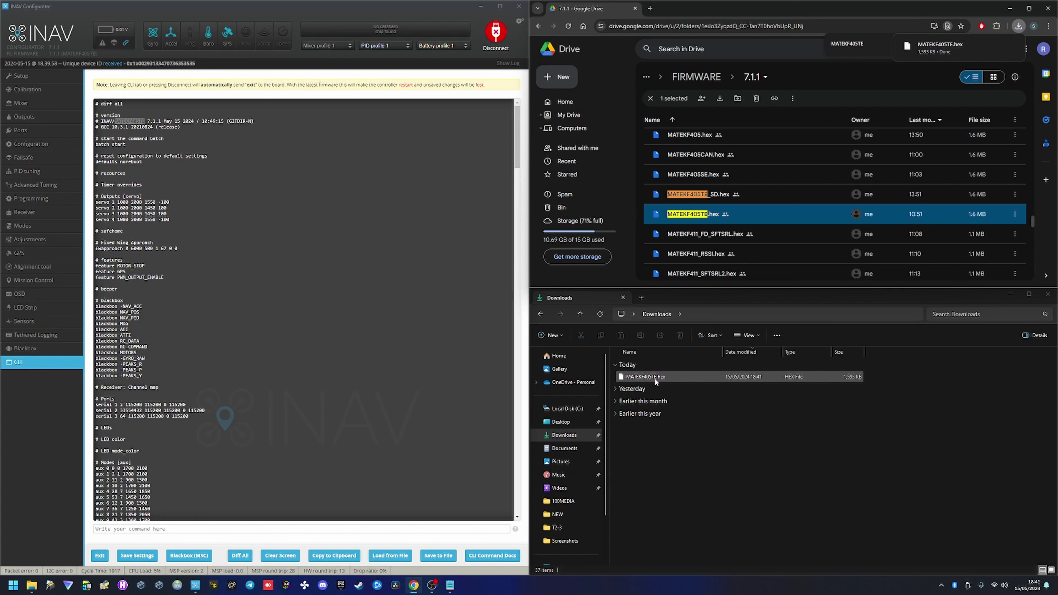
# Run the dfu command in the CLI to reboot the controller into bootloader mode
pyautogui.click(202, 529)
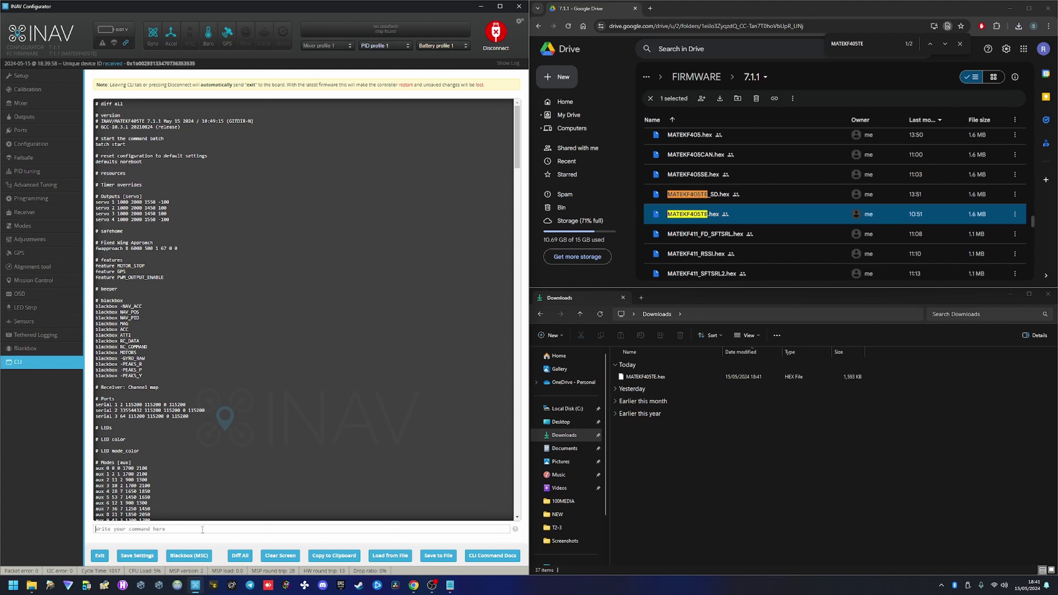
pyautogui.write('dfu')
pyautogui.press('Return')
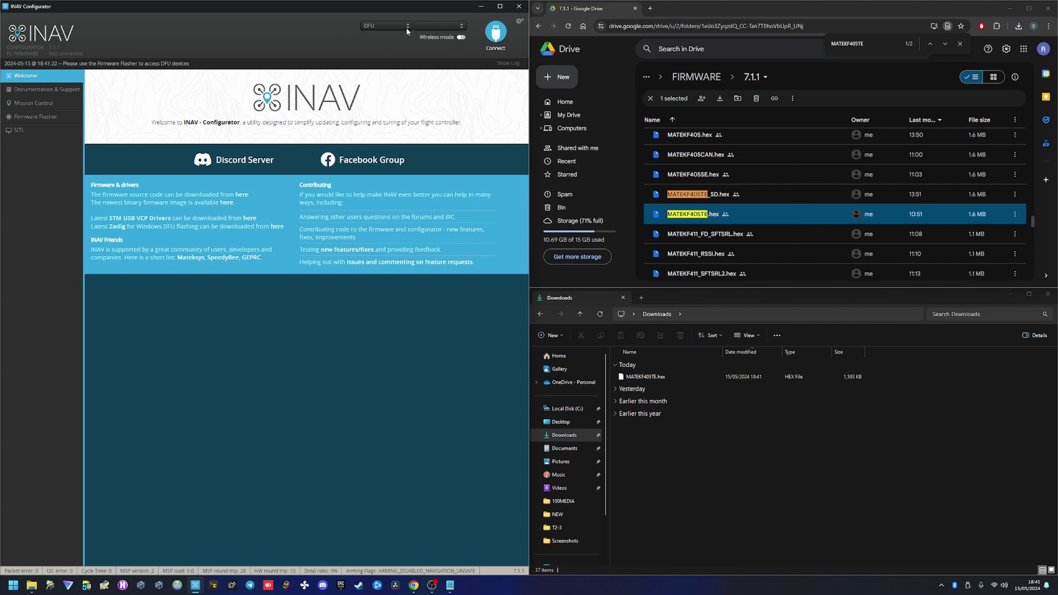
# Load MATEKF405TE.hex from Downloads in the firmware flasher and flash it
pyautogui.click(26, 119)
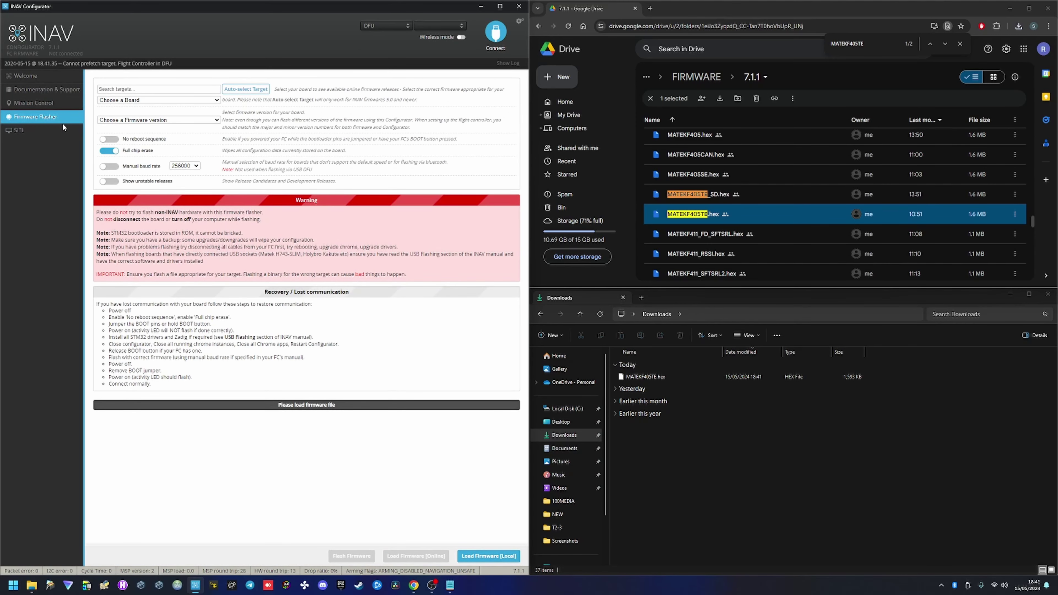
pyautogui.click(481, 557)
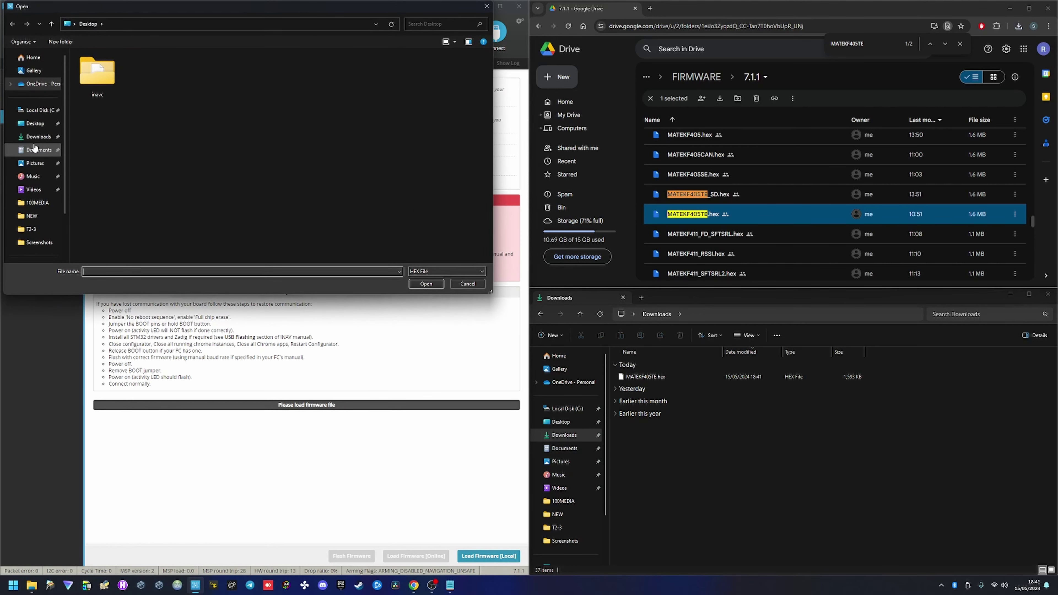
pyautogui.click(38, 137)
pyautogui.click(105, 78)
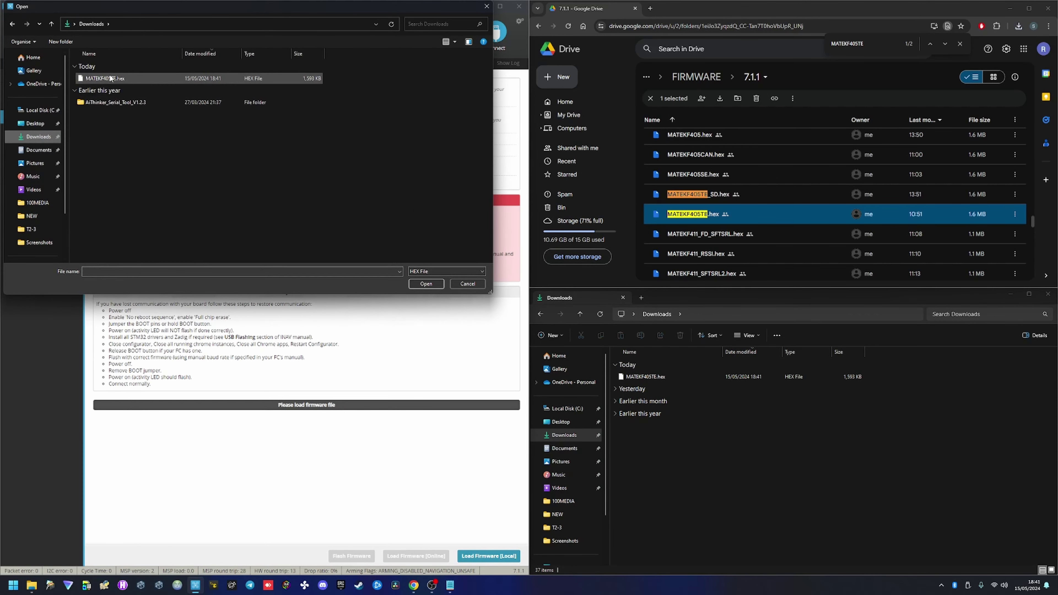
pyautogui.click(420, 283)
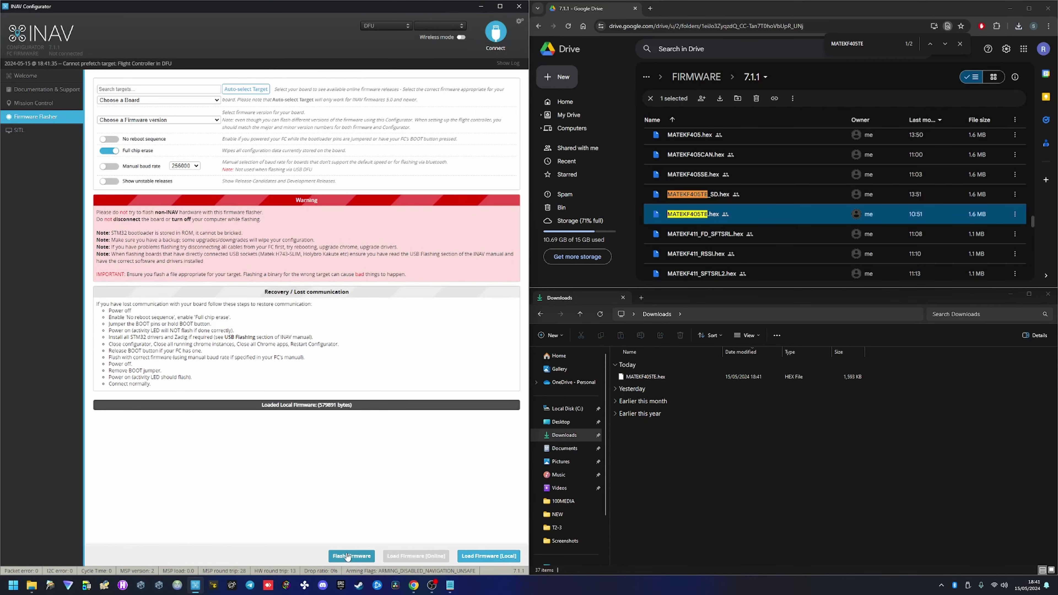
pyautogui.click(348, 557)
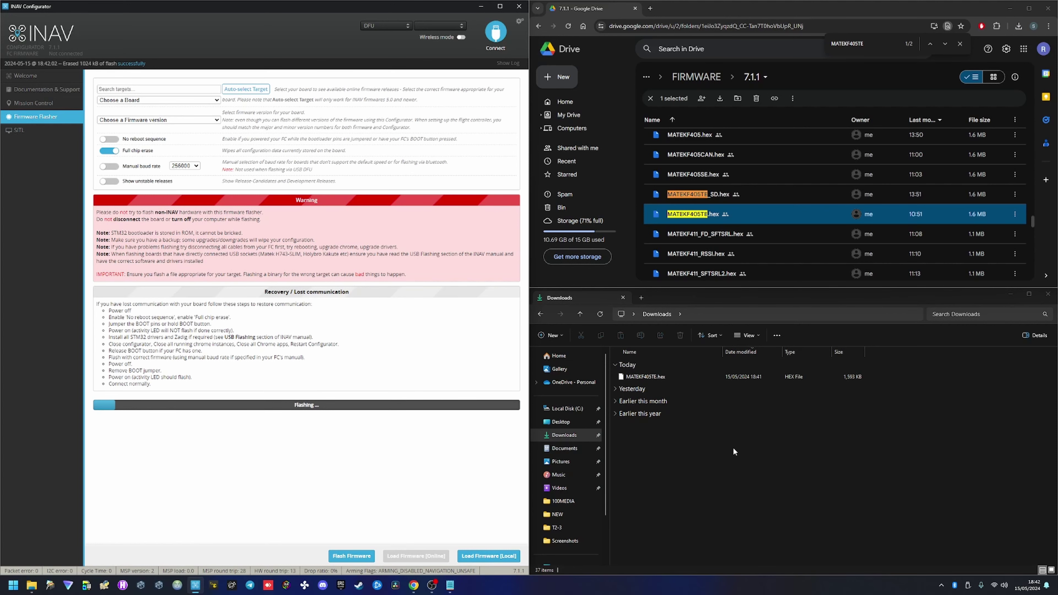
# Select the first osd_layout lines in the OSD notes, then return to the DJI O3 Compatible Firmware folder
pyautogui.click(450, 586)
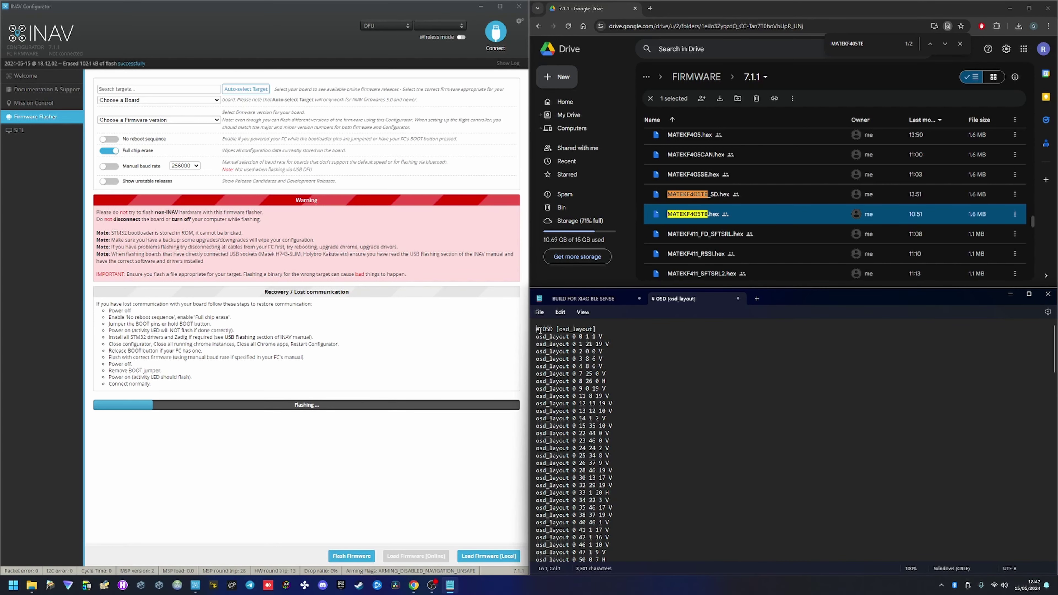
pyautogui.moveTo(537, 329); pyautogui.dragTo(604, 470)
pyautogui.click(700, 77)
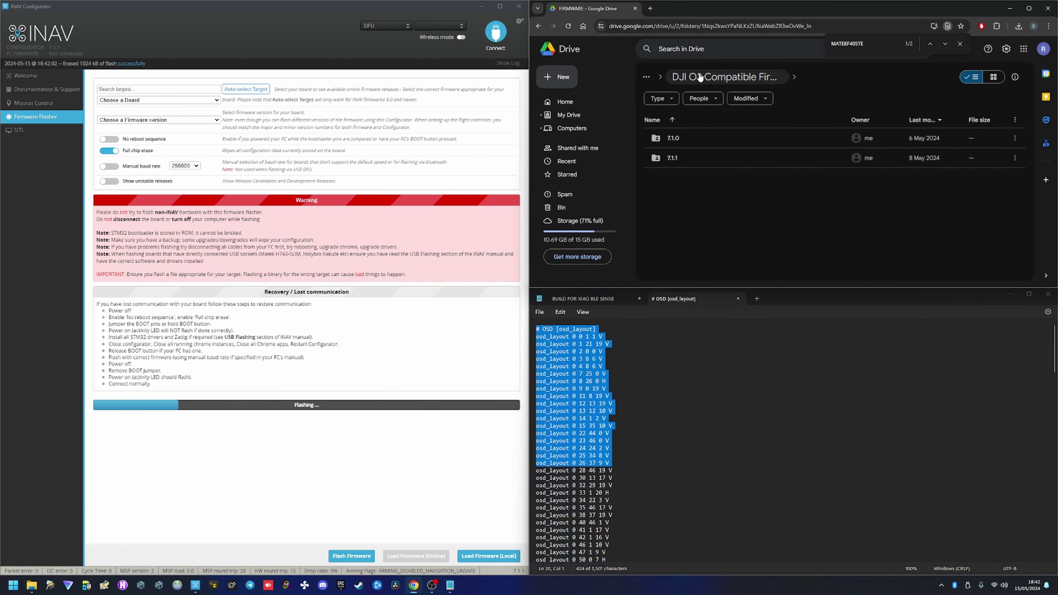
pyautogui.click(755, 79)
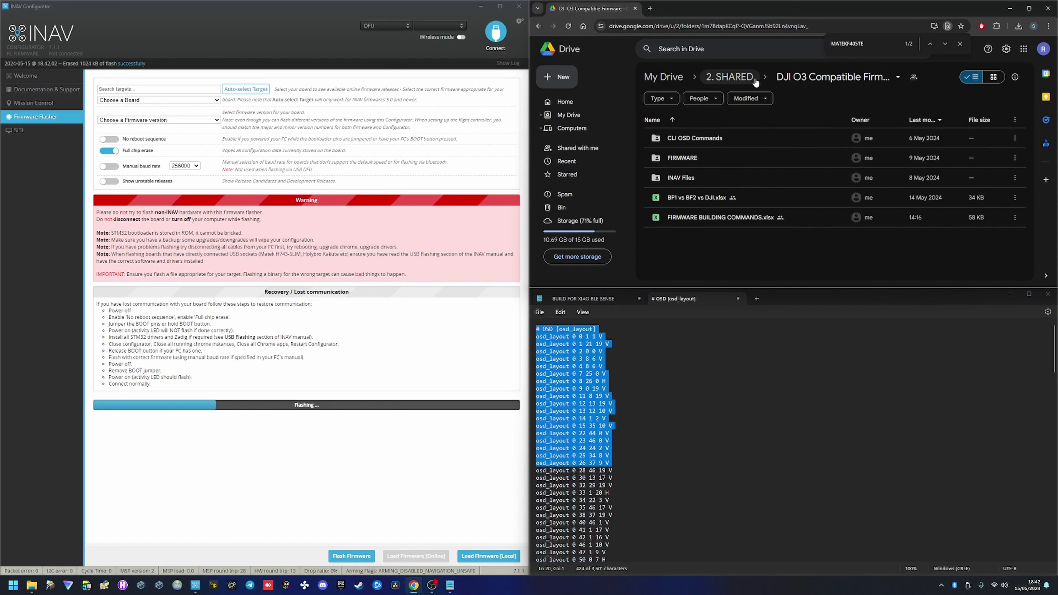
pyautogui.click(653, 405)
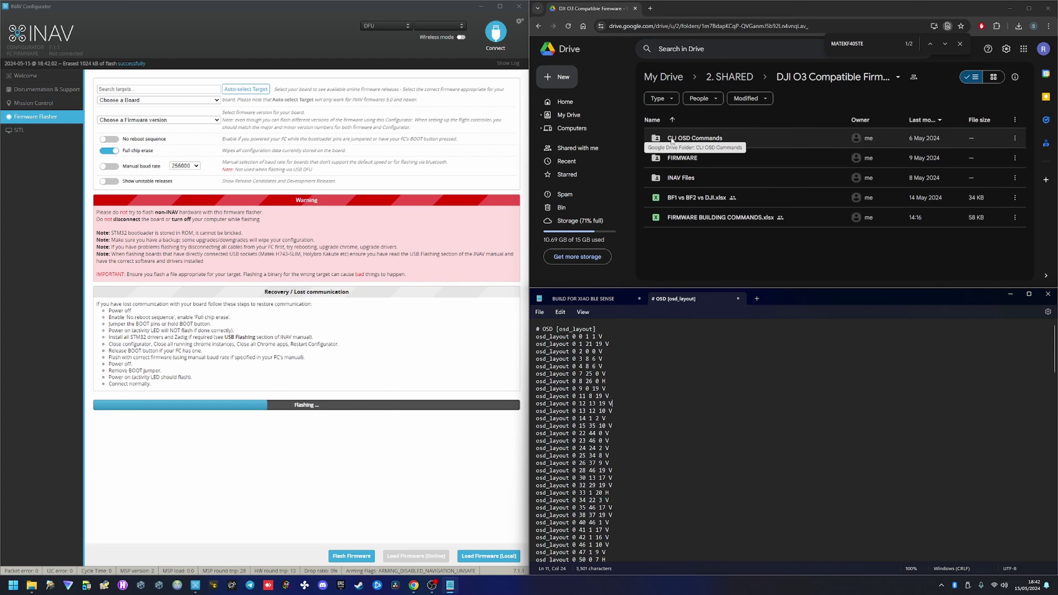
# Open the CLI OSD Commands folder and select a block of osd_layout lines
pyautogui.doubleClick(708, 137)
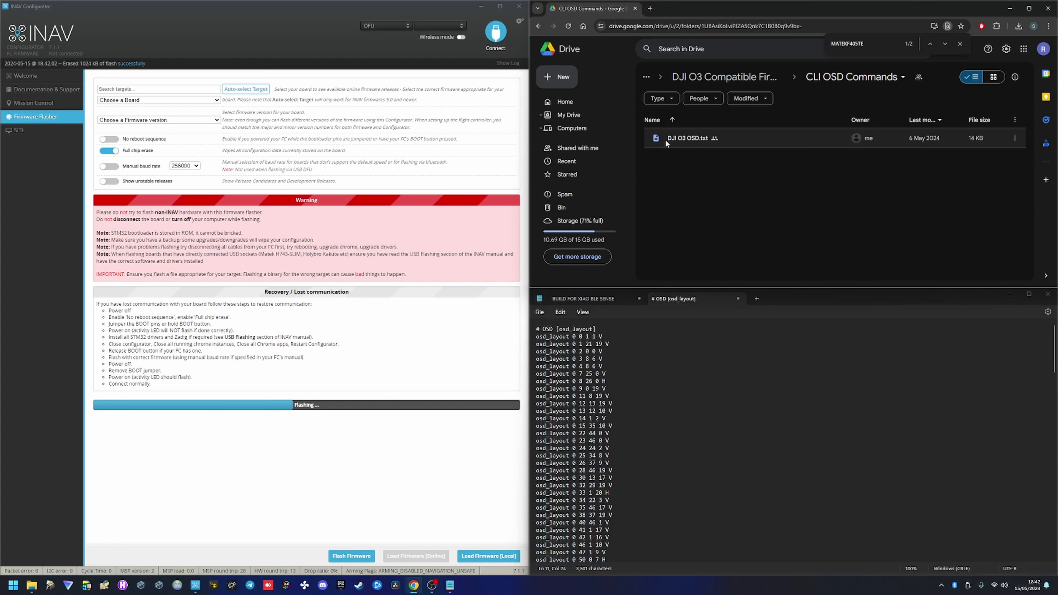
pyautogui.moveTo(609, 344); pyautogui.dragTo(609, 421)
pyautogui.click(588, 392)
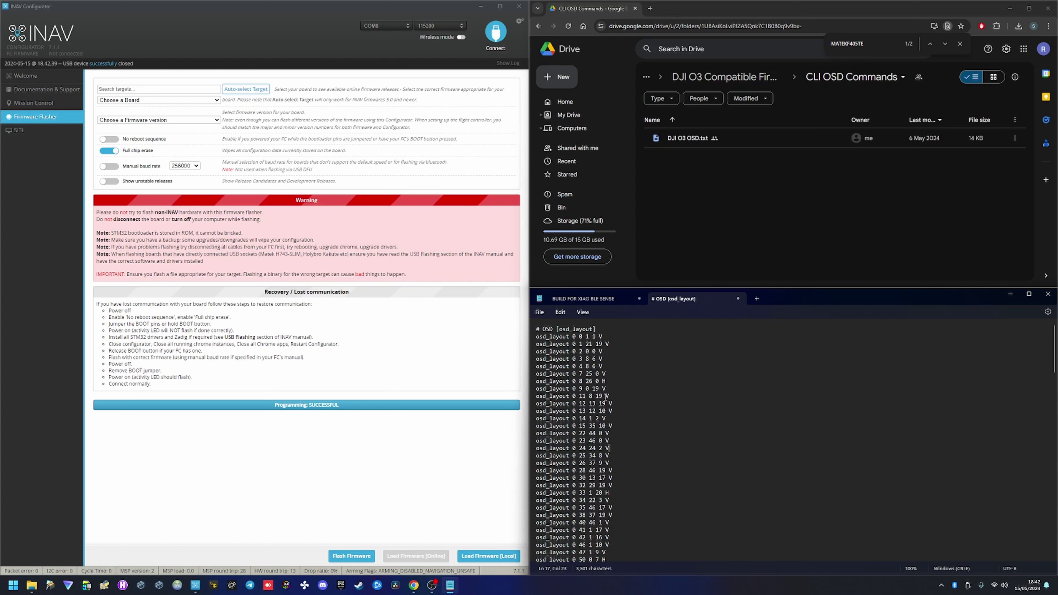
# Reconnect the flight controller from the Welcome page, keeping its current settings
pyautogui.moveTo(32, 585)
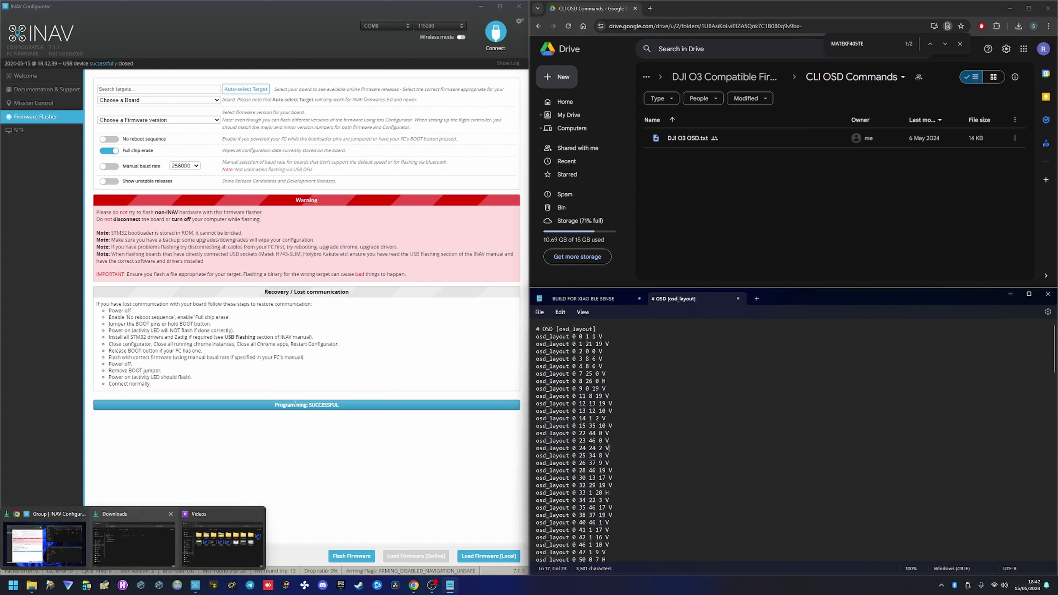
pyautogui.click(40, 78)
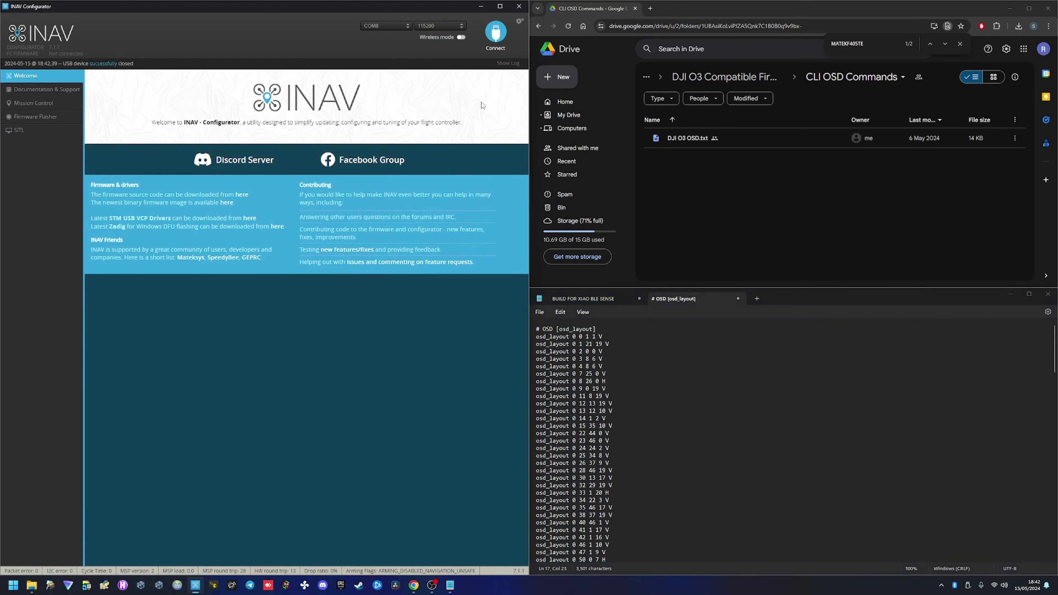
pyautogui.click(496, 32)
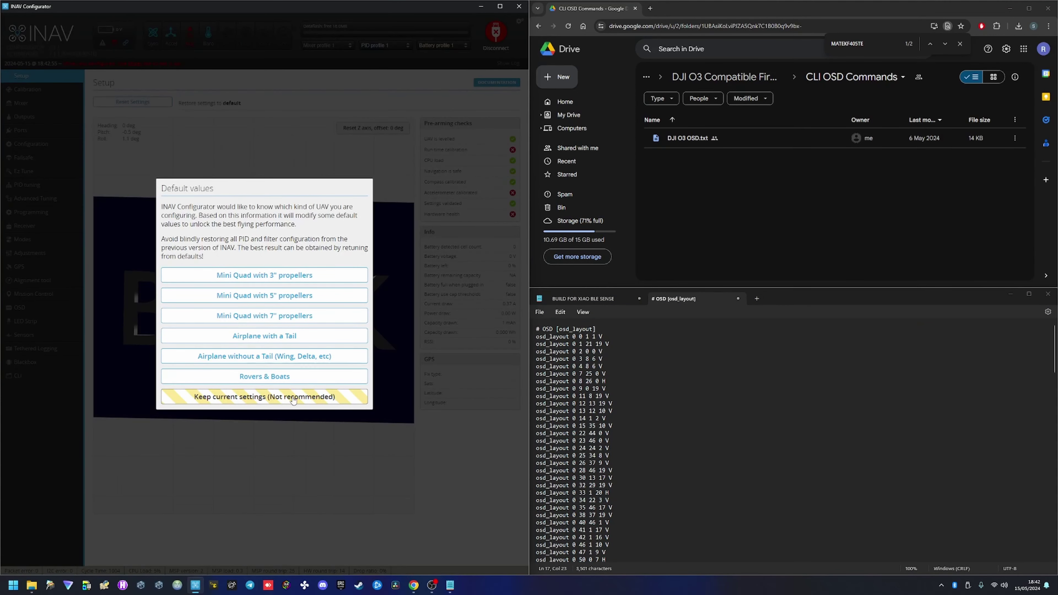
pyautogui.click(216, 400)
pyautogui.click(52, 382)
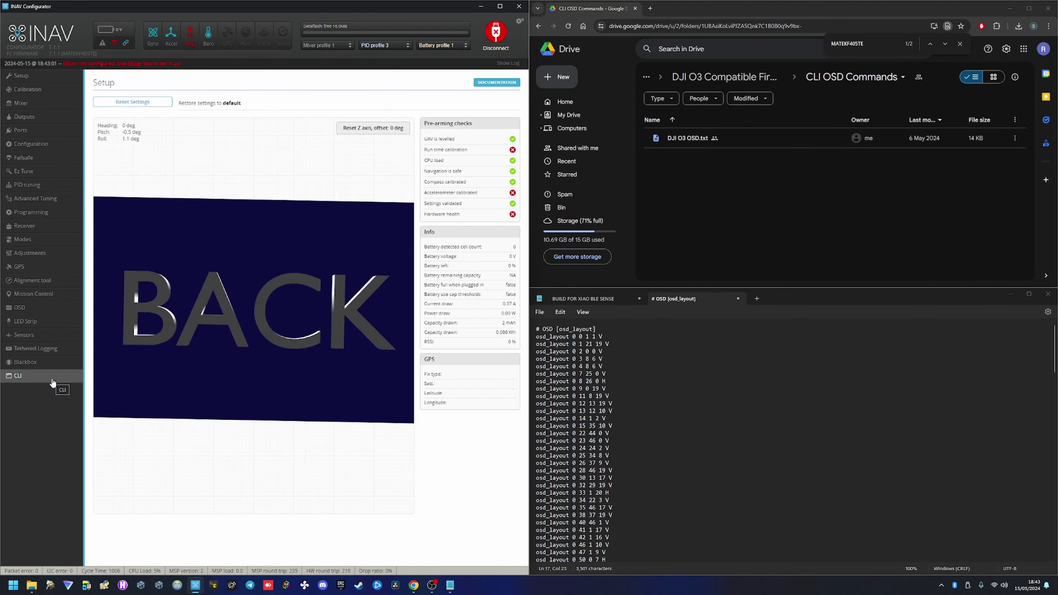
# In the CLI, choose the saved INAV 7.1.1 cli backup from the Desktop to load
pyautogui.click(52, 382)
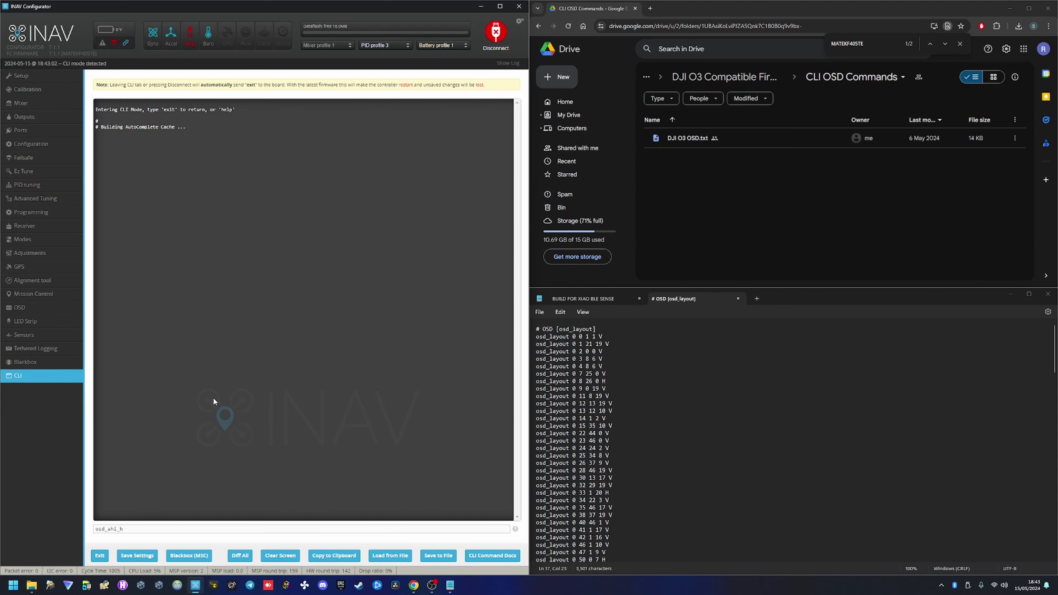
pyautogui.click(394, 560)
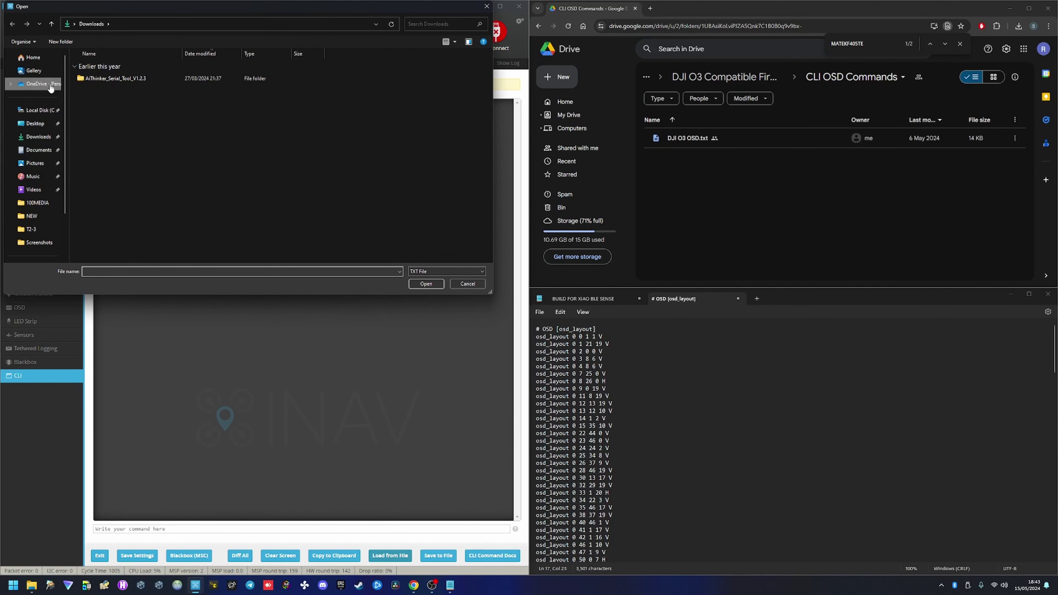
pyautogui.click(35, 124)
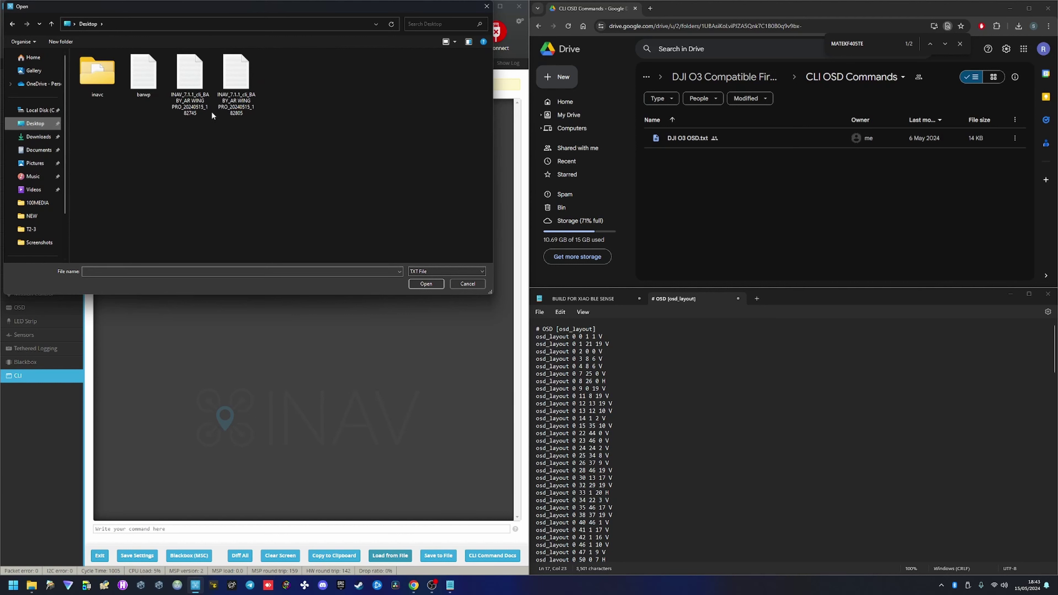
pyautogui.click(194, 84)
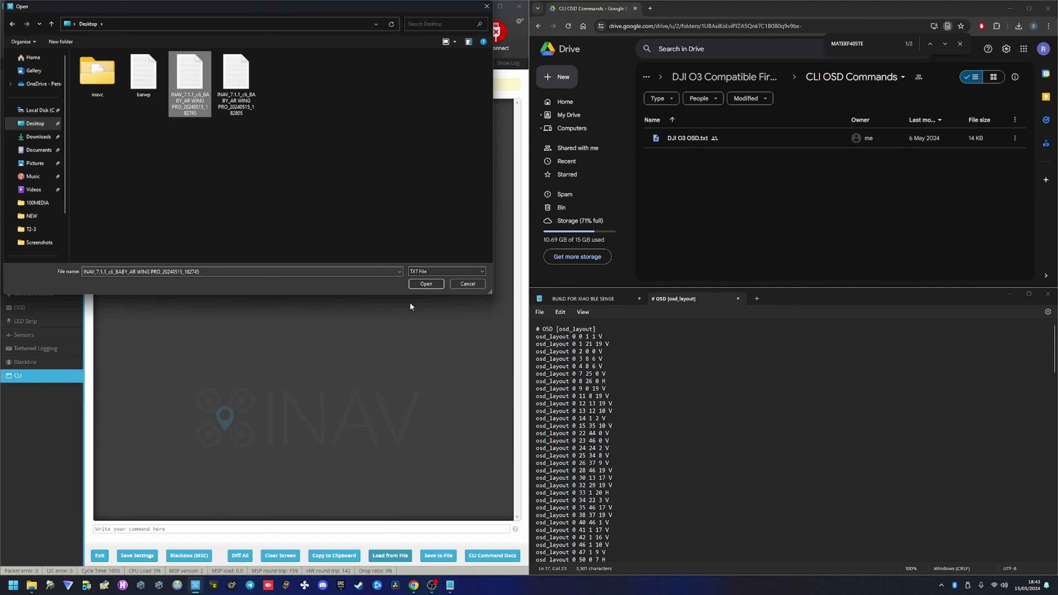
# Open the INAV 7.1.1 cli backup and execute its loaded commands on the controller
pyautogui.click(424, 284)
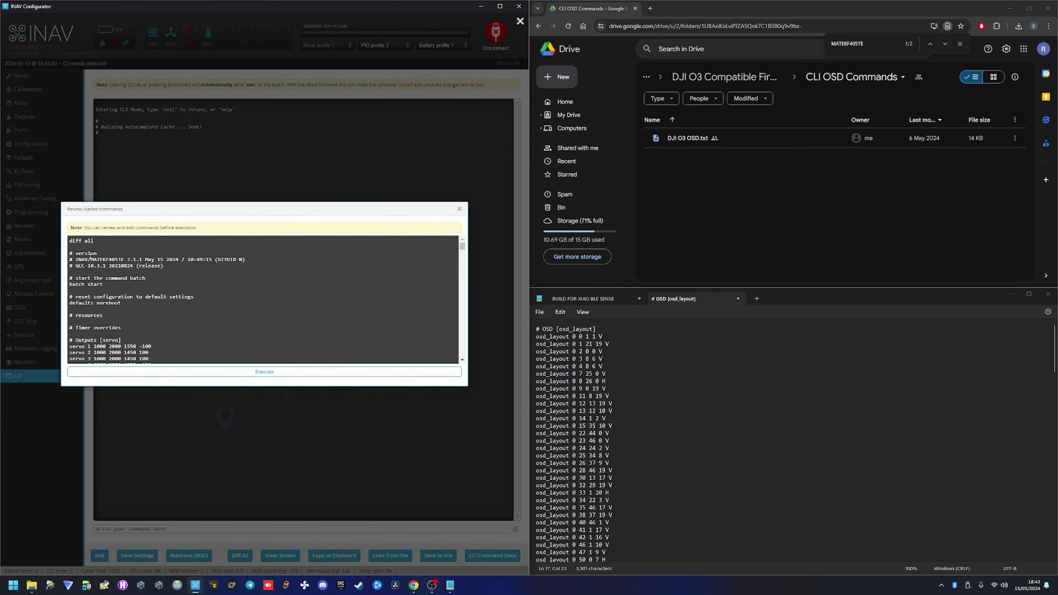
pyautogui.click(285, 371)
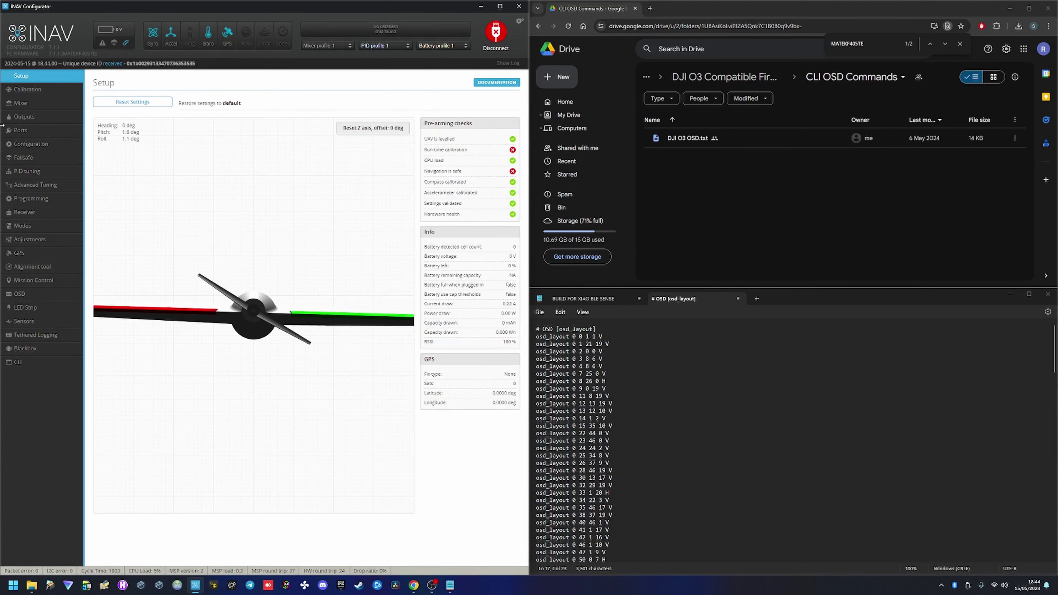
# Open the OSD page and preview the Aircraft and Default crosshair styles
pyautogui.click(26, 293)
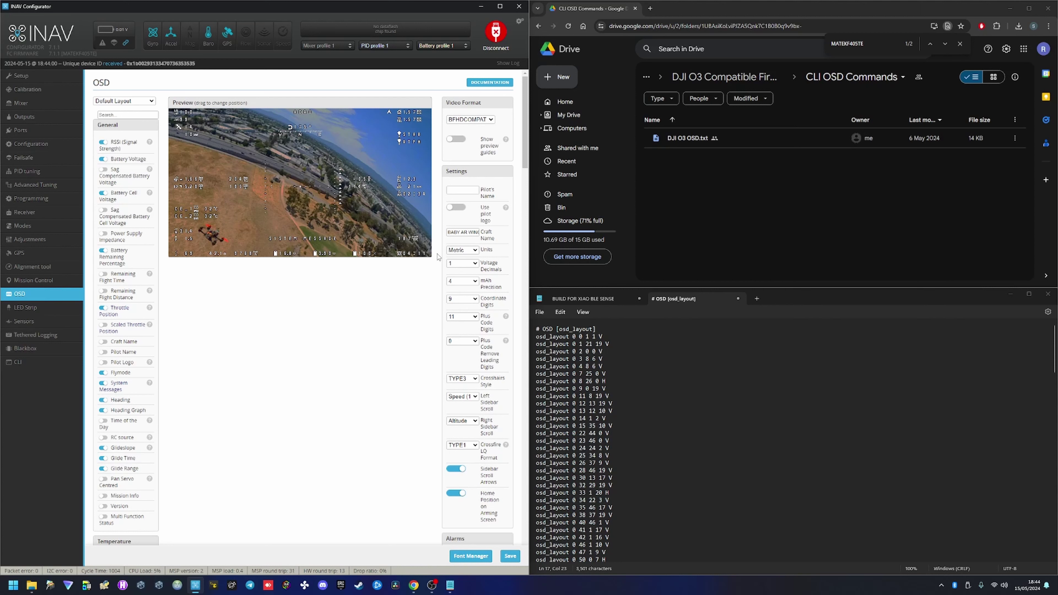
pyautogui.click(464, 380)
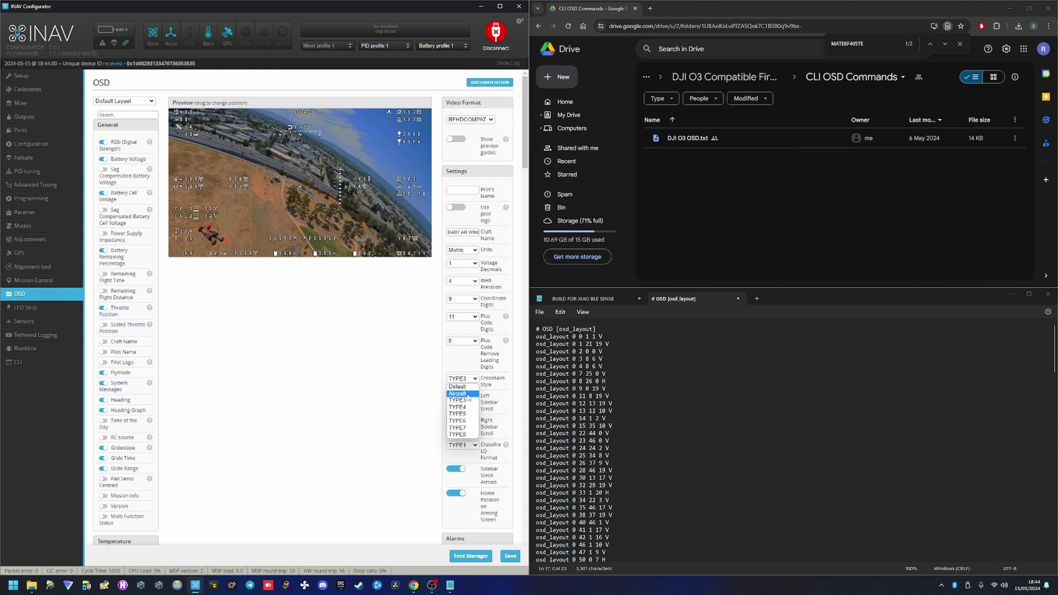
pyautogui.click(458, 393)
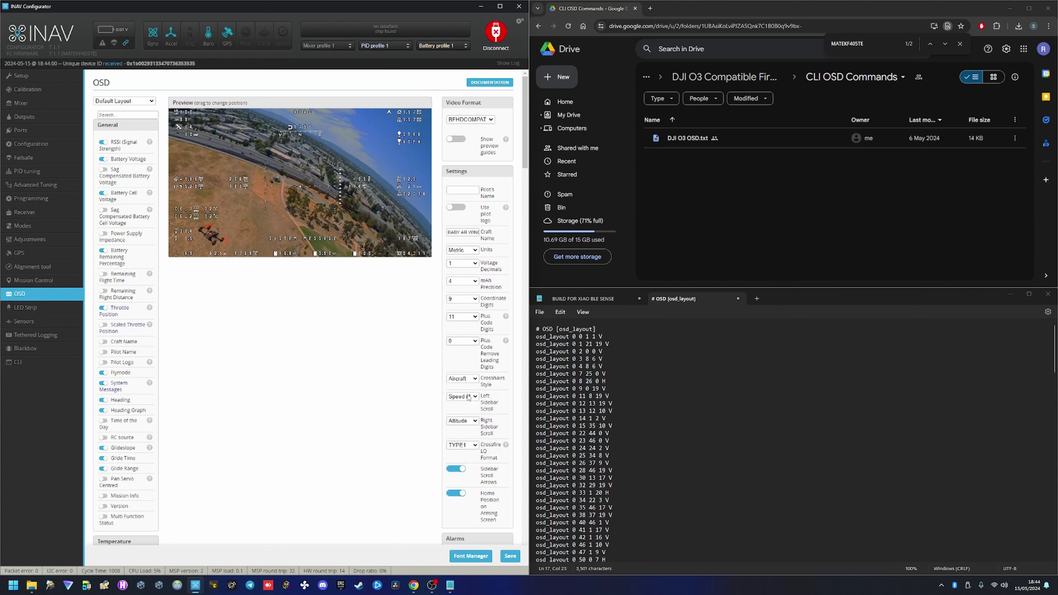
pyautogui.click(469, 378)
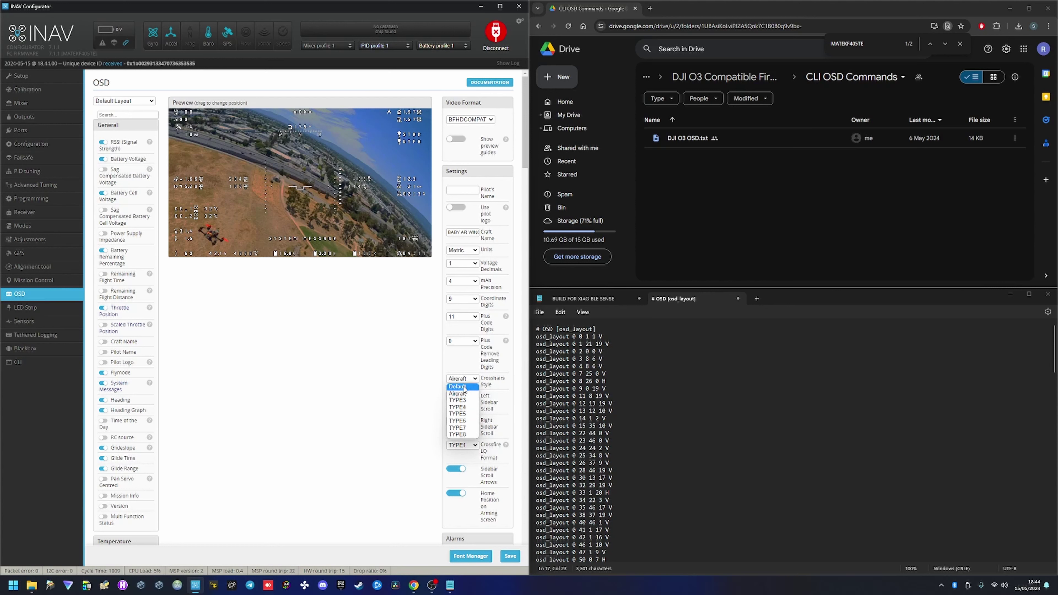
pyautogui.click(461, 387)
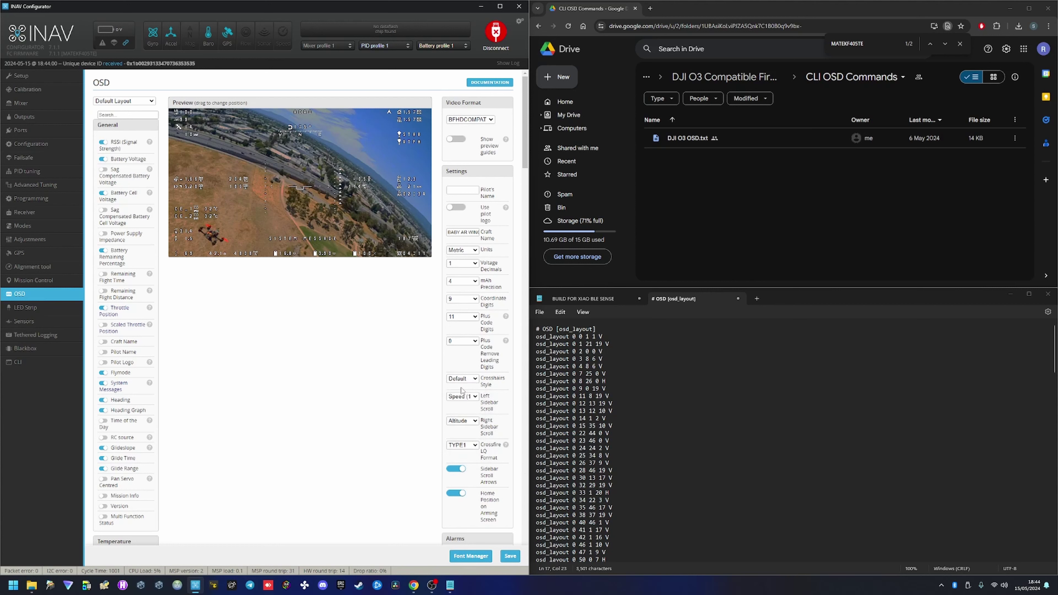
# Set the crosshairs style back to TYPE3
pyautogui.click(463, 379)
pyautogui.click(466, 401)
pyautogui.click(470, 379)
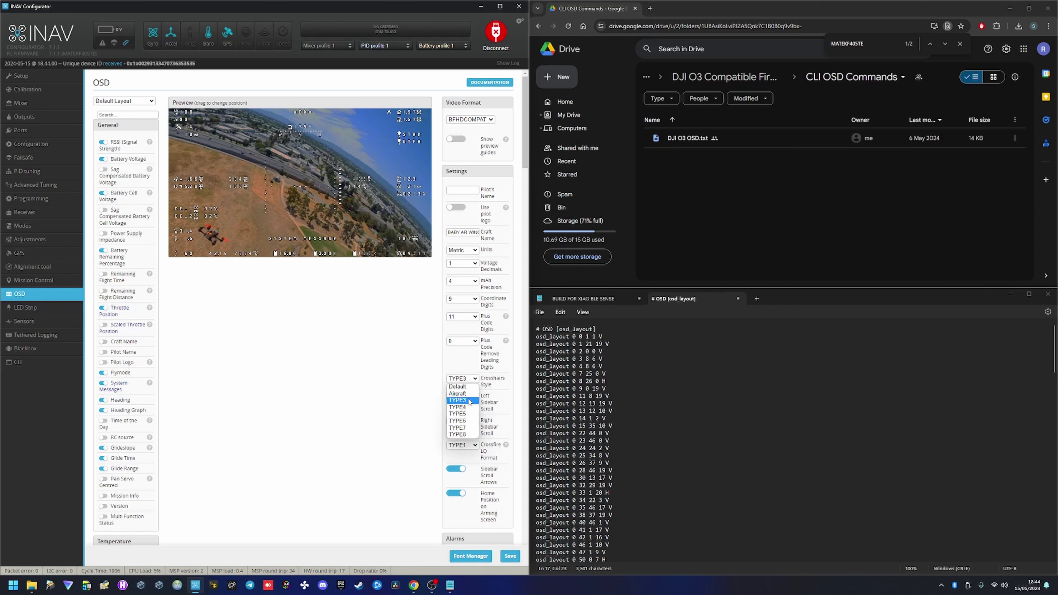
pyautogui.click(466, 380)
pyautogui.click(464, 379)
pyautogui.click(427, 388)
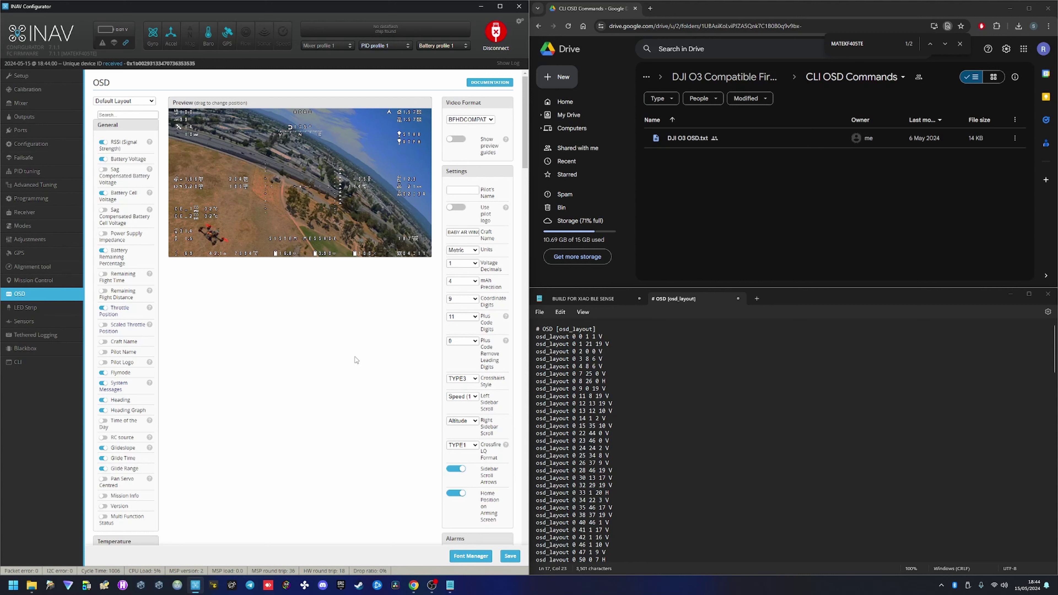
pyautogui.scroll(-5, 378, 389)
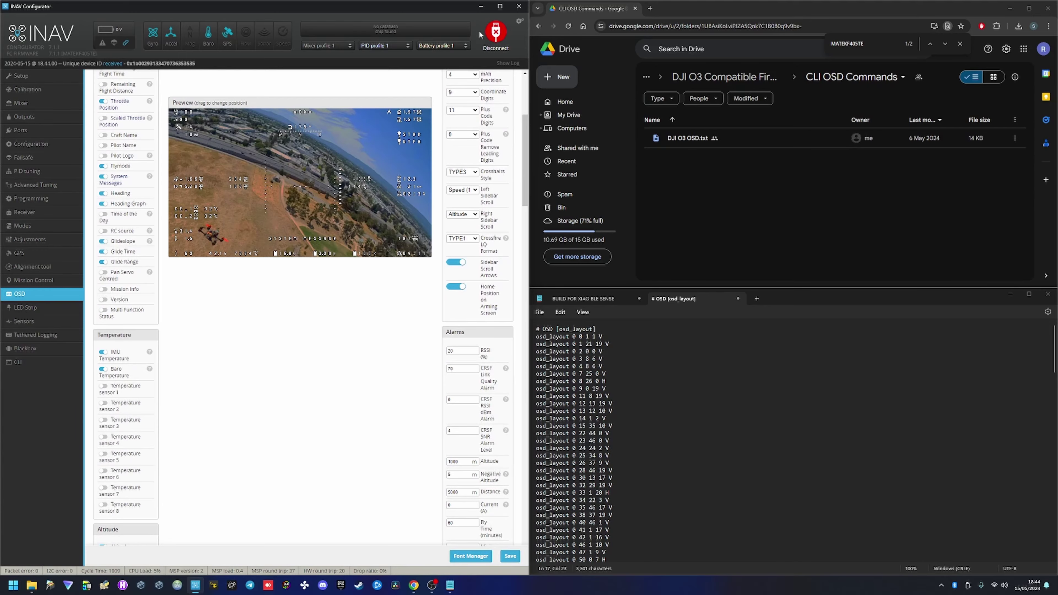
pyautogui.click(500, 7)
pyautogui.scroll(-4, 792, 396)
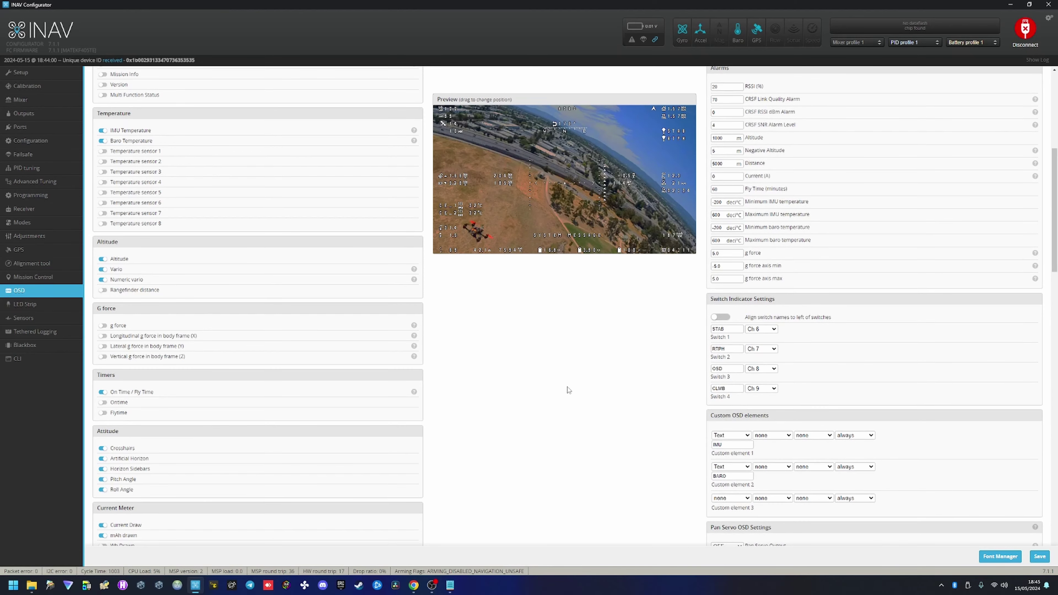
pyautogui.scroll(-5, 525, 375)
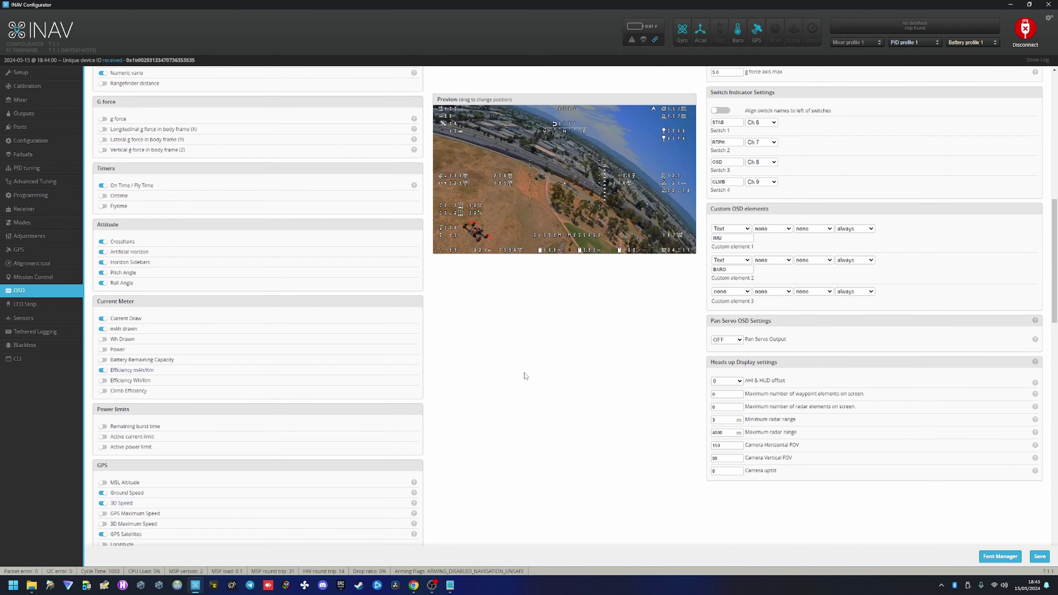
pyautogui.scroll(3, 525, 375)
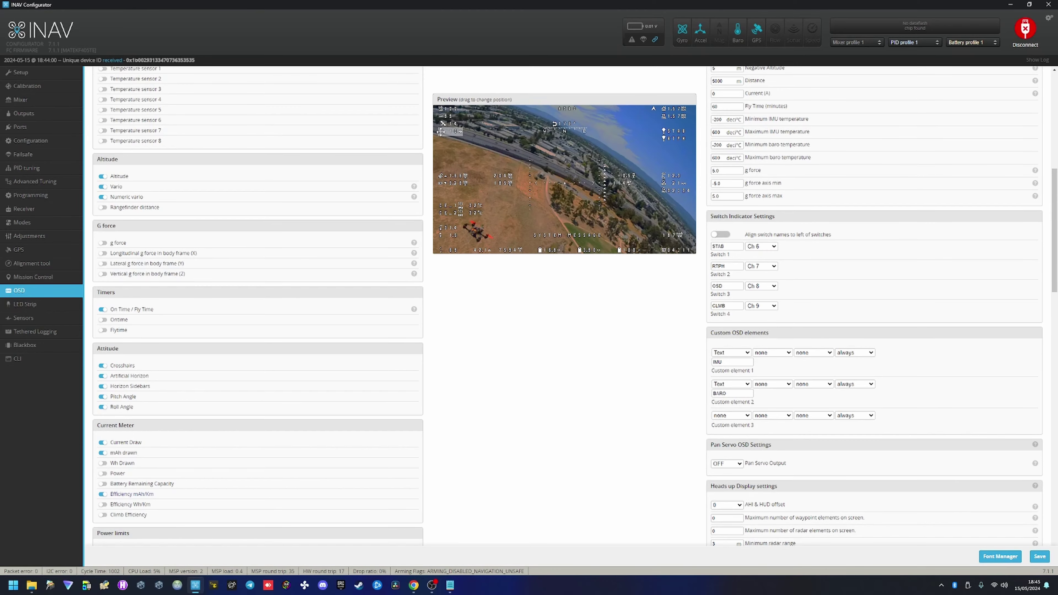
pyautogui.scroll(7, 364, 213)
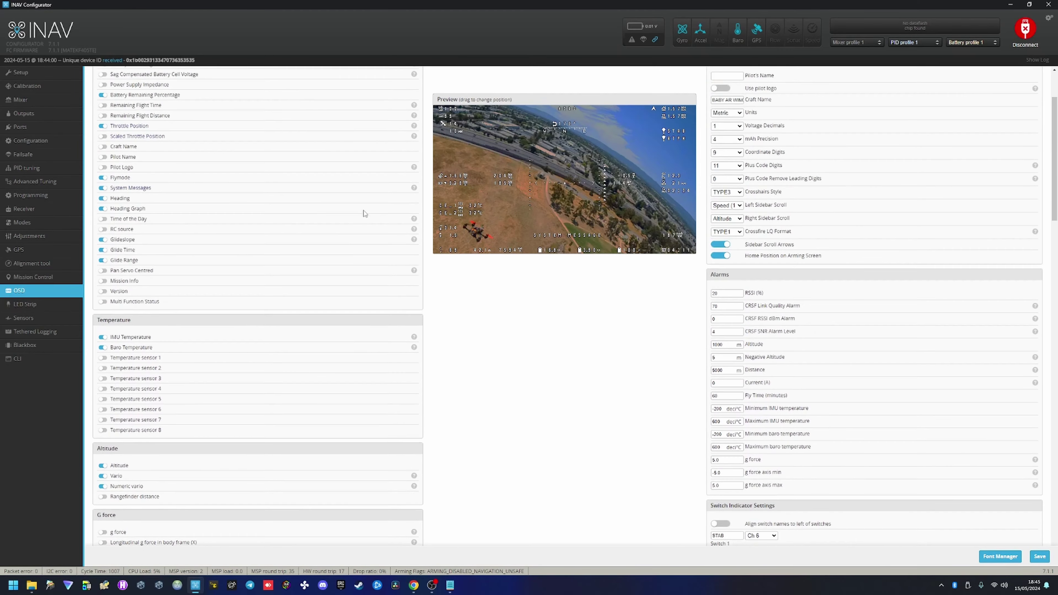
pyautogui.scroll(3, 363, 213)
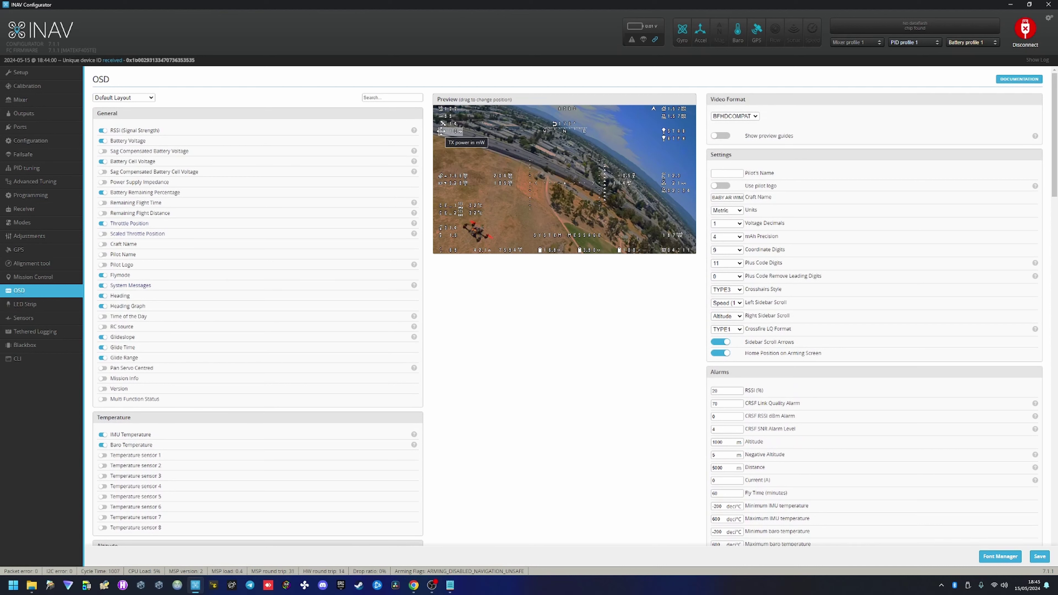
# Set Custom element 3's type to Text with the value TX
pyautogui.moveTo(441, 131); pyautogui.dragTo(442, 131)
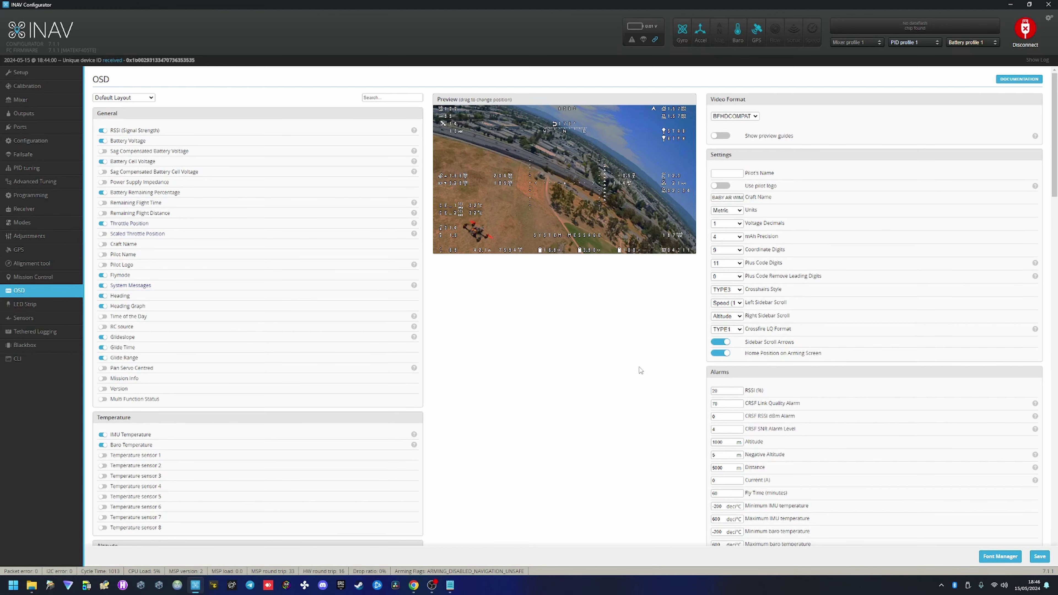
pyautogui.scroll(-3, 659, 361)
pyautogui.scroll(-4, 668, 397)
pyautogui.scroll(-3, 645, 402)
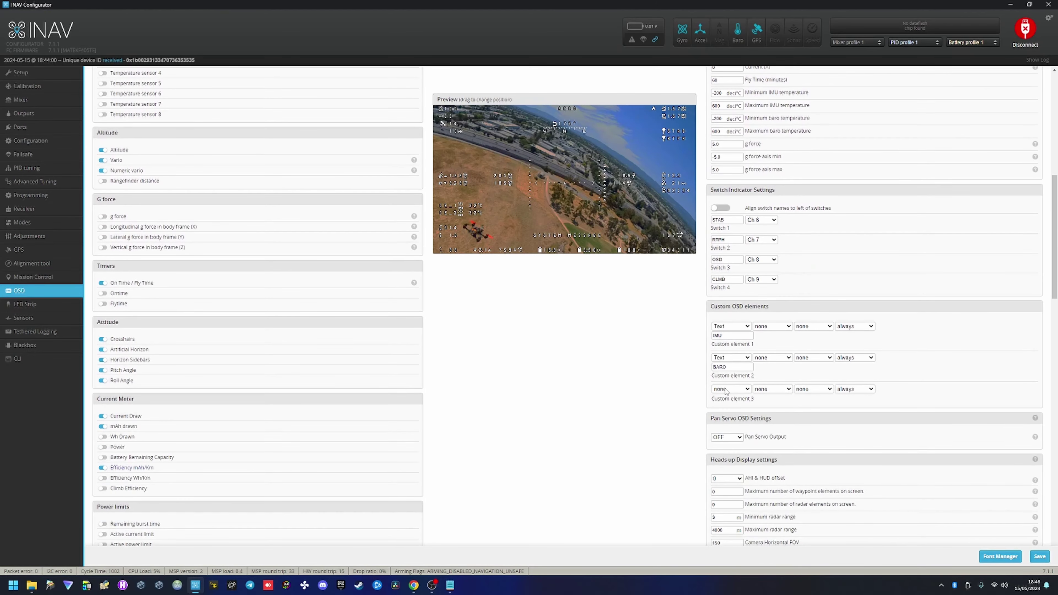
pyautogui.click(726, 392)
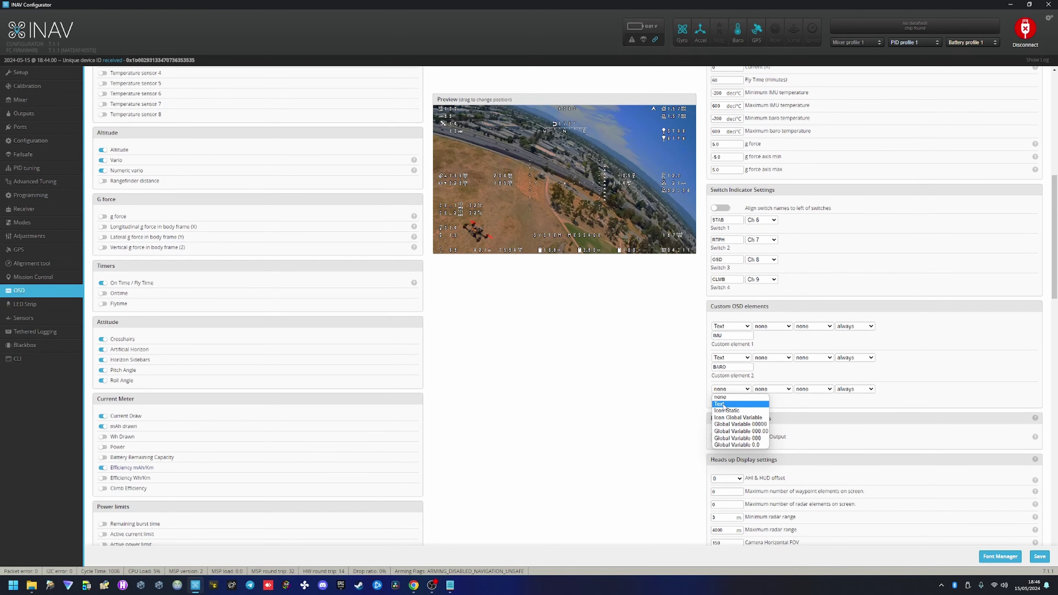
pyautogui.click(725, 404)
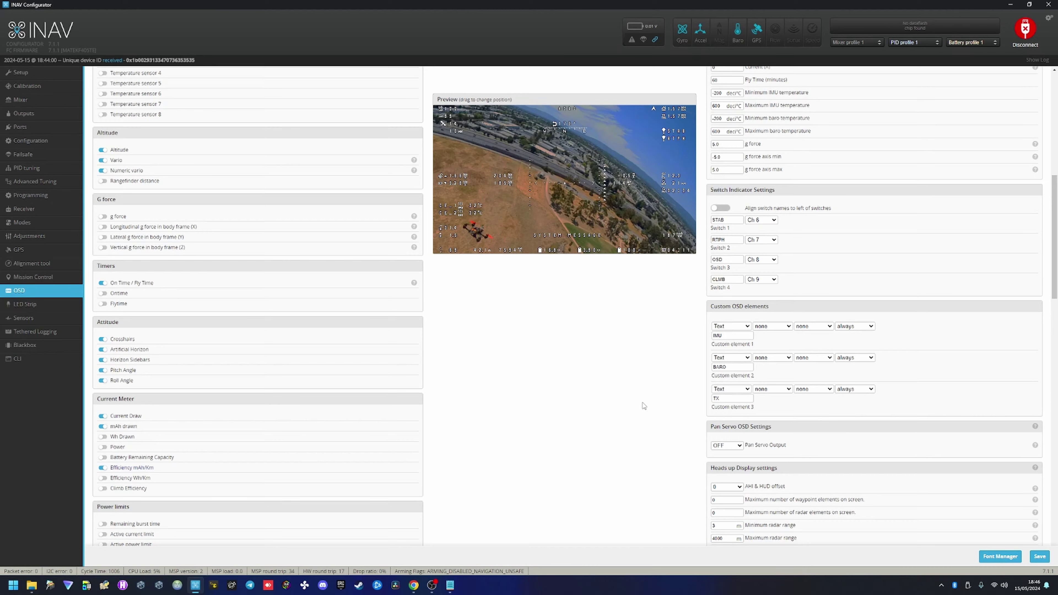
# Enable the Custom Element 3 toggle so TX shows on the OSD
pyautogui.scroll(-6, 220, 466)
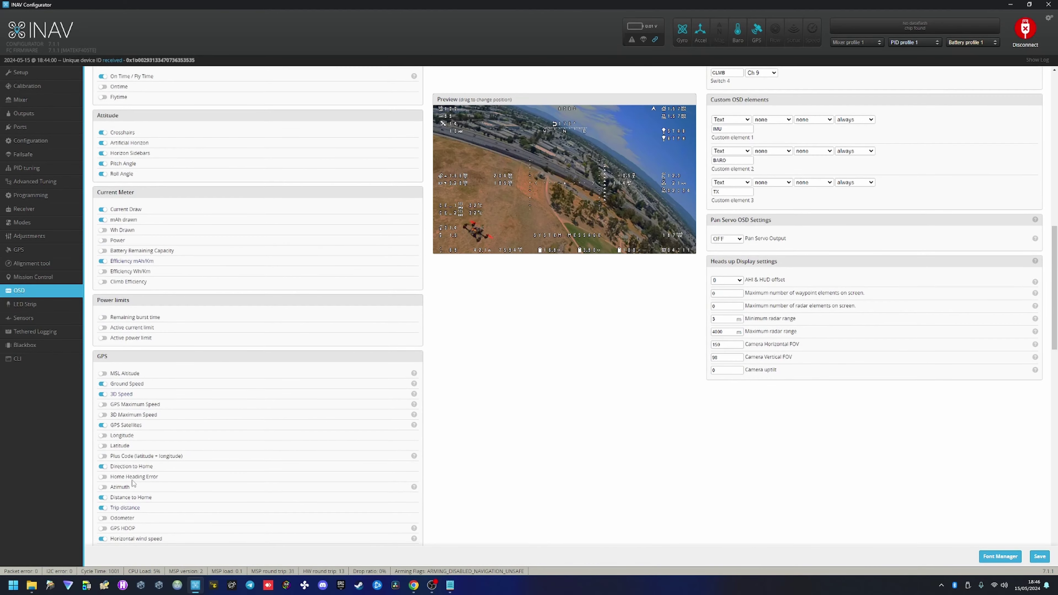
pyautogui.scroll(-8, 138, 480)
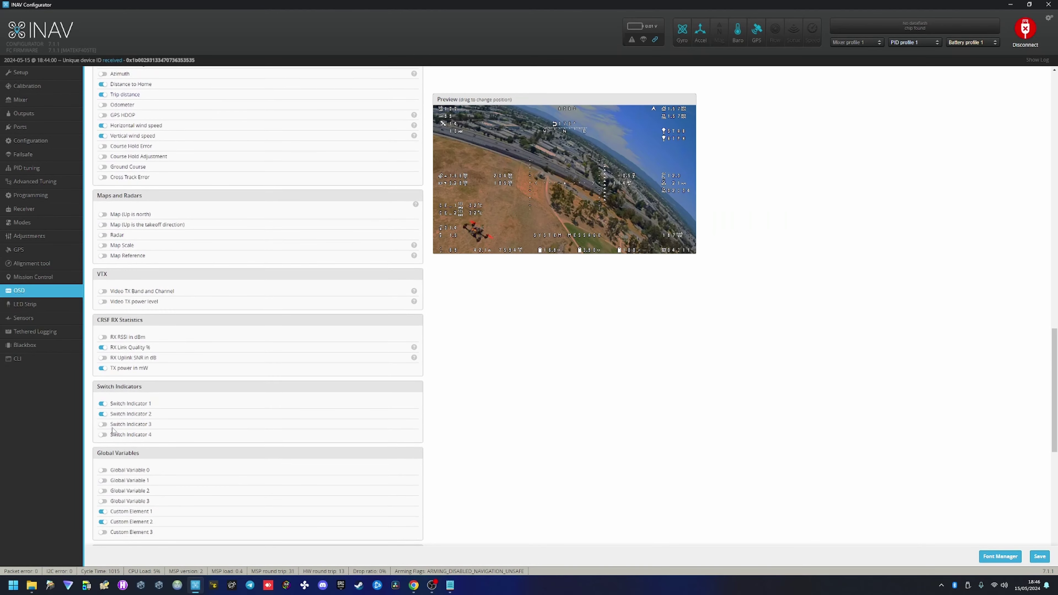
pyautogui.scroll(-2, 136, 440)
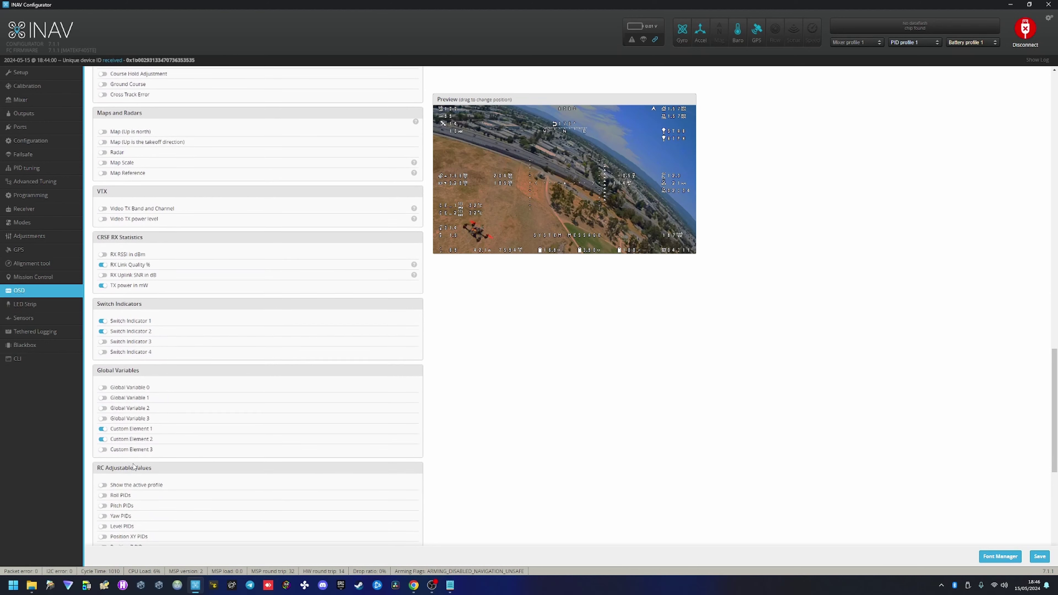
pyautogui.click(102, 451)
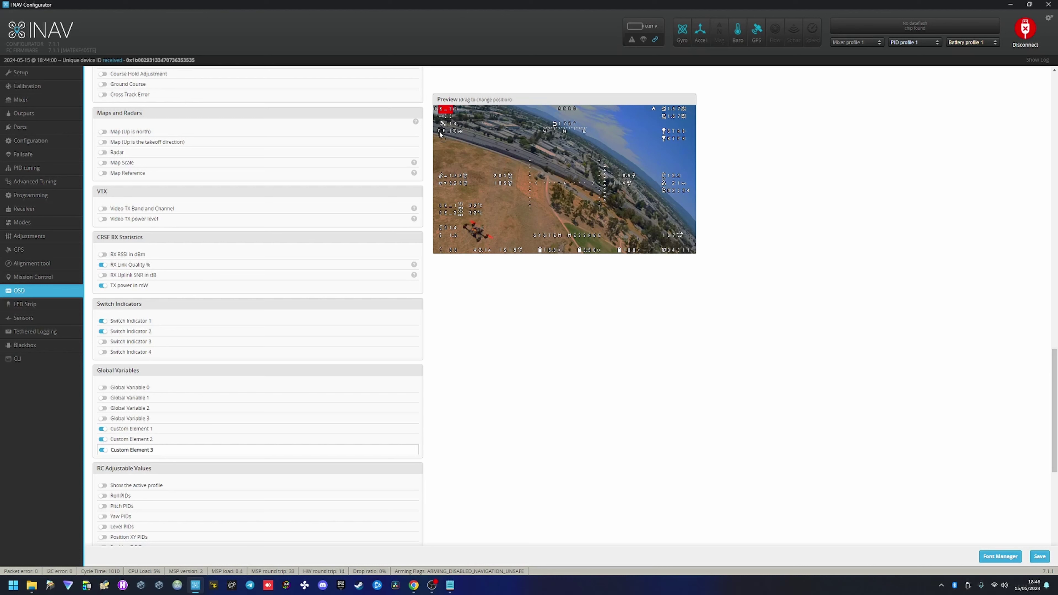
# Drag the CE_3 TX element lower on the left side of the OSD preview
pyautogui.moveTo(443, 109); pyautogui.dragTo(439, 131)
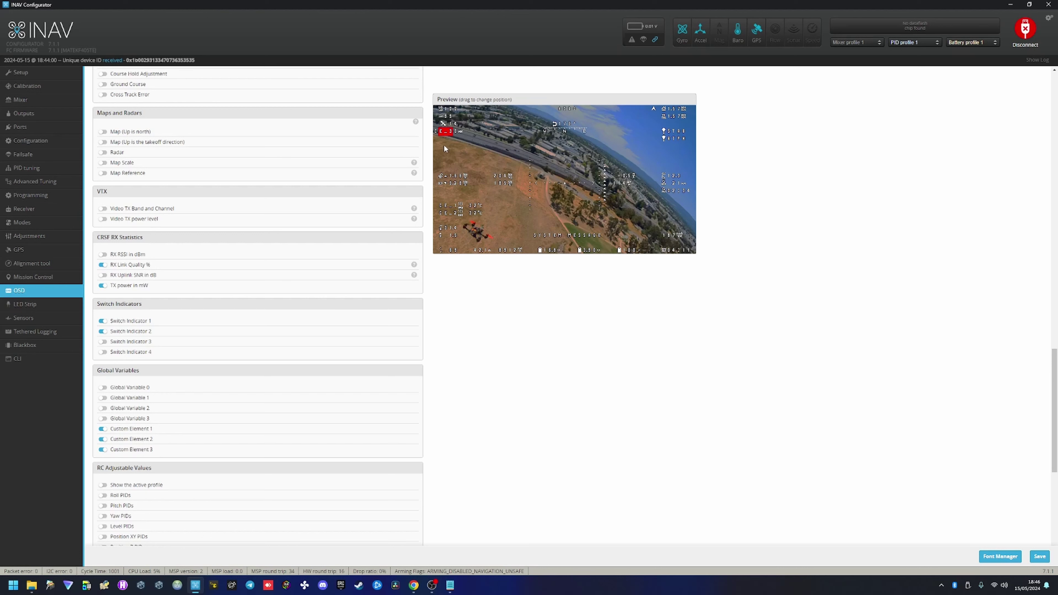
pyautogui.moveTo(439, 142)
pyautogui.mouseDown()
pyautogui.moveTo(463, 130)
pyautogui.moveTo(436, 131)
pyautogui.mouseUp()
# Switch off Custom Element 3 in the OSD list and set its type dropdown back to none
pyautogui.click(102, 450)
pyautogui.scroll(15, 608, 334)
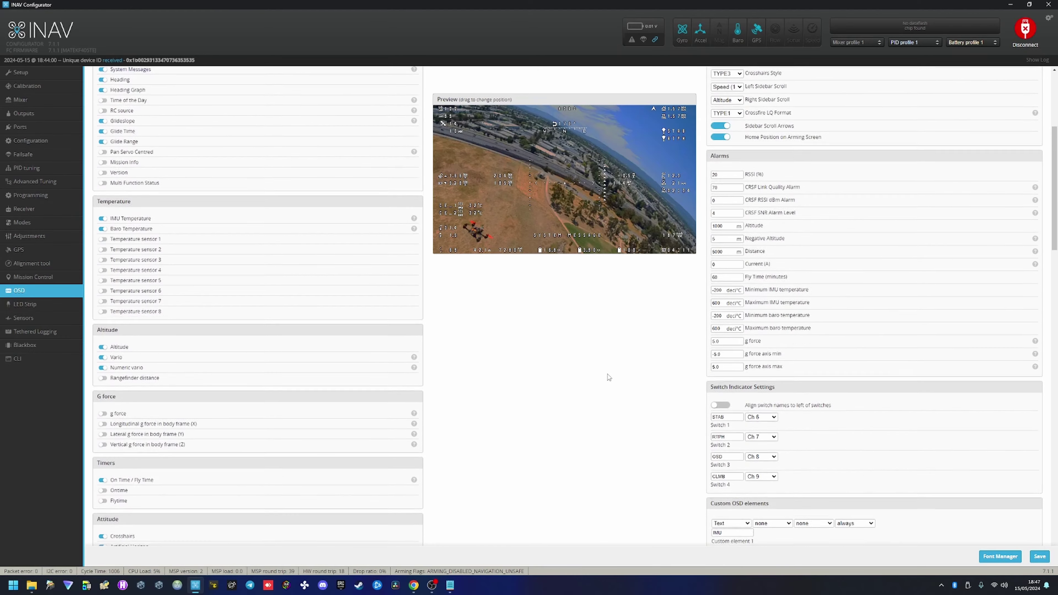
pyautogui.scroll(-5, 608, 377)
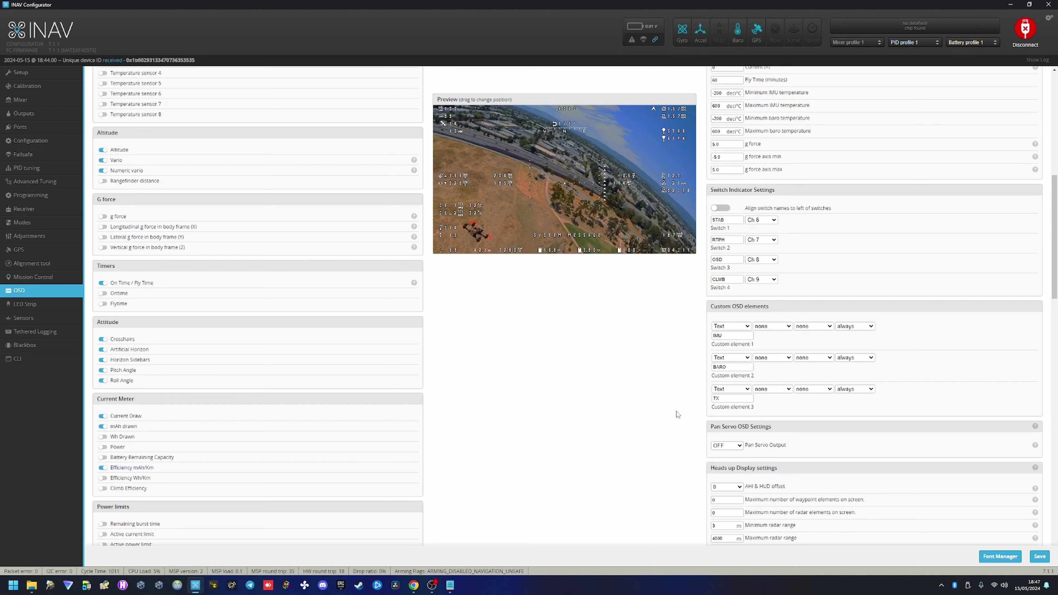
pyautogui.click(738, 390)
pyautogui.click(730, 397)
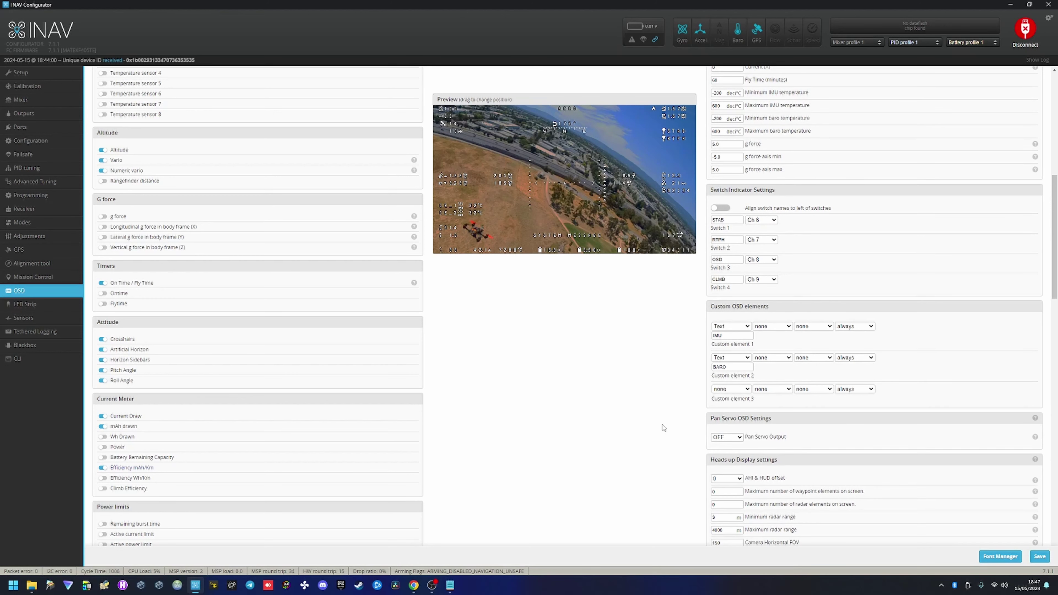
pyautogui.scroll(6, 552, 444)
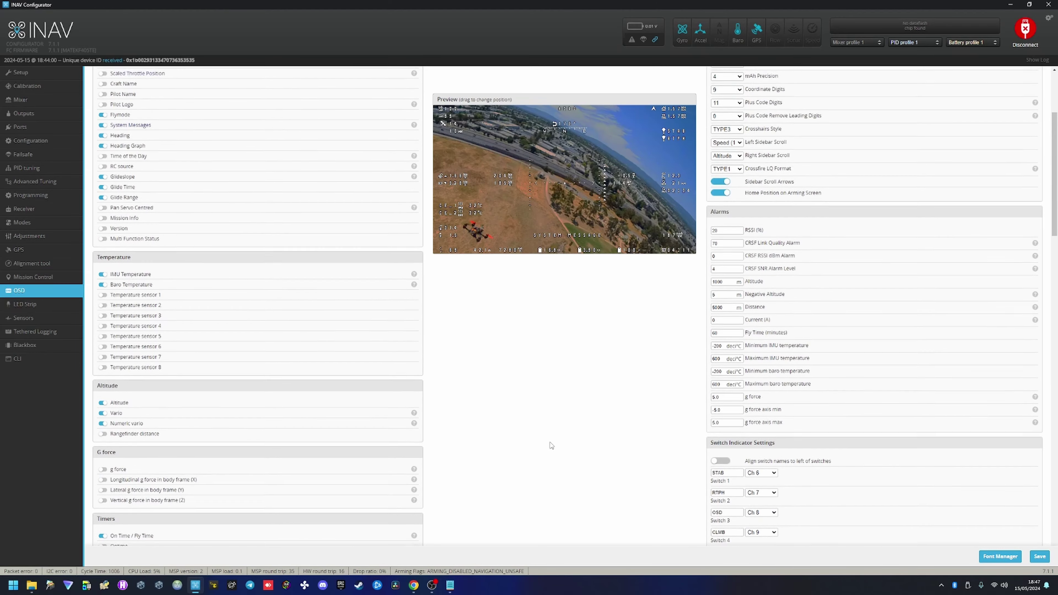
pyautogui.scroll(4, 550, 445)
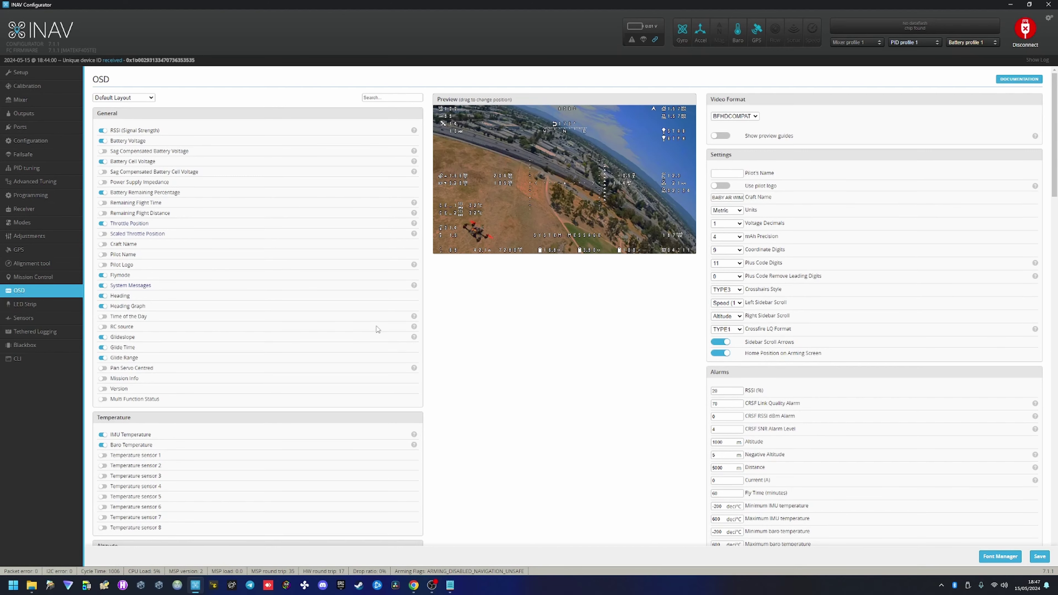
pyautogui.scroll(-5, 374, 326)
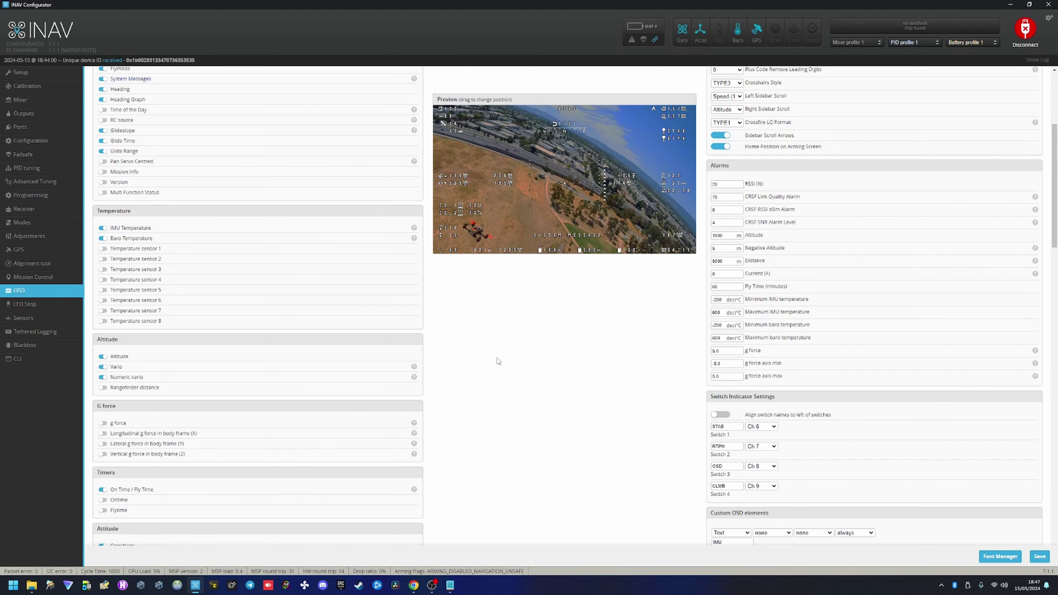
pyautogui.scroll(5, 498, 361)
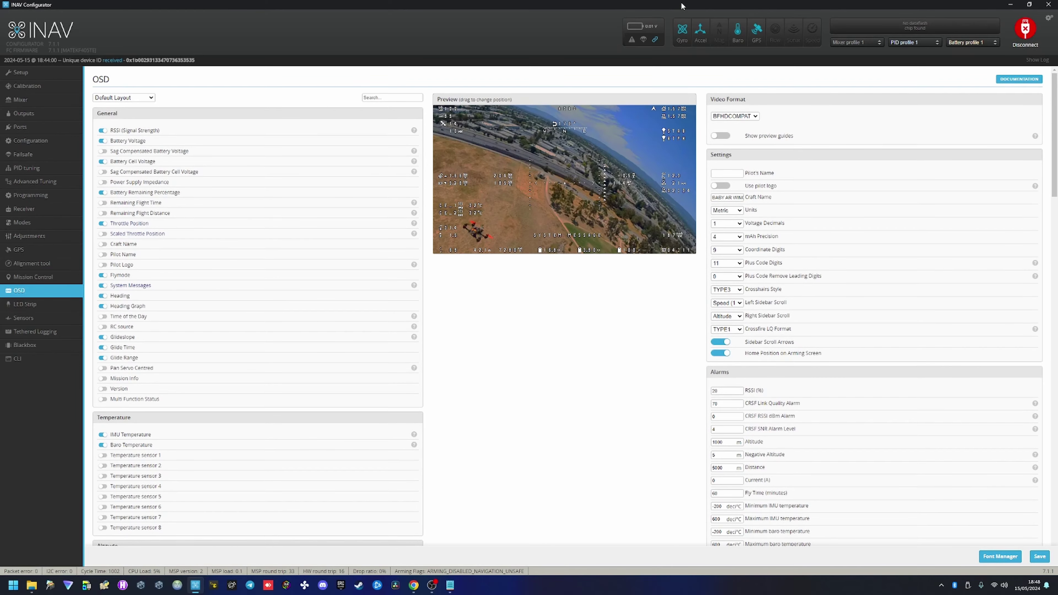
# Dock INAV on the left half, then in Drive go up and open FIRMWARE, then 7.1.1
pyautogui.moveTo(681, 6); pyautogui.dragTo(1, 179)
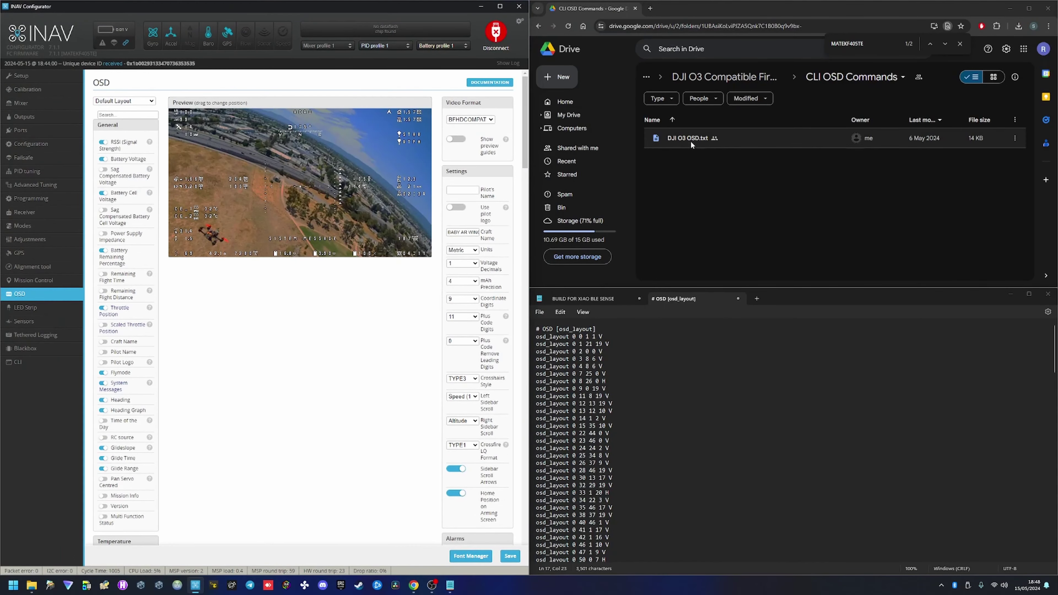
pyautogui.click(704, 77)
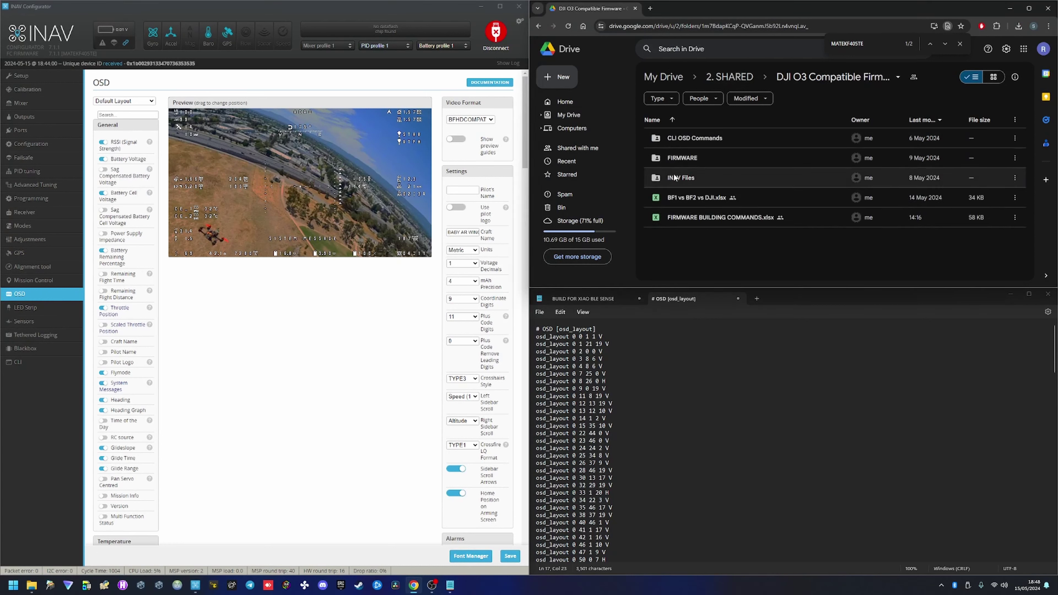
pyautogui.doubleClick(687, 158)
pyautogui.click(671, 157)
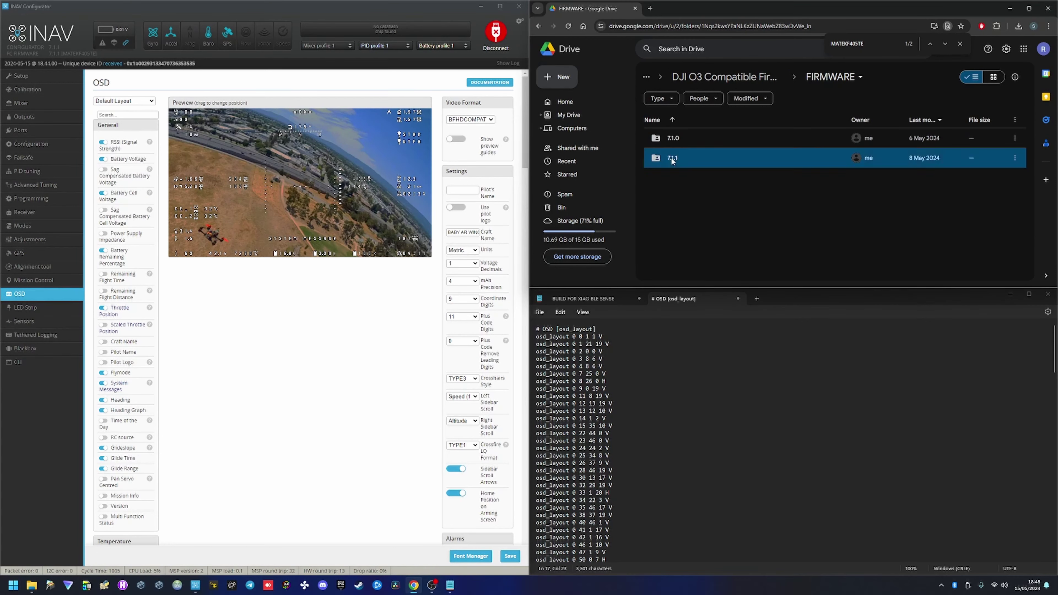